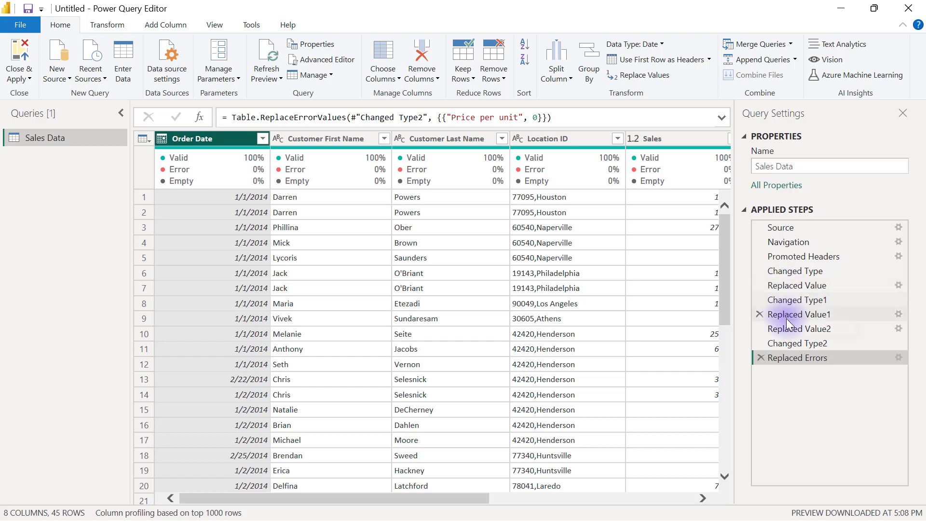
Delete the Replaced Value step and every later step, leaving Changed Type as the last step
right_click(797, 285)
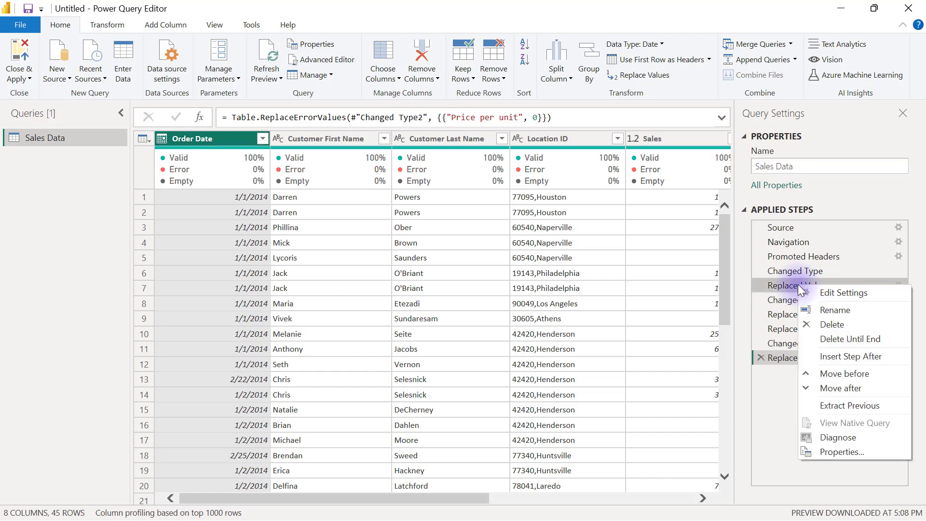
left_click(840, 342)
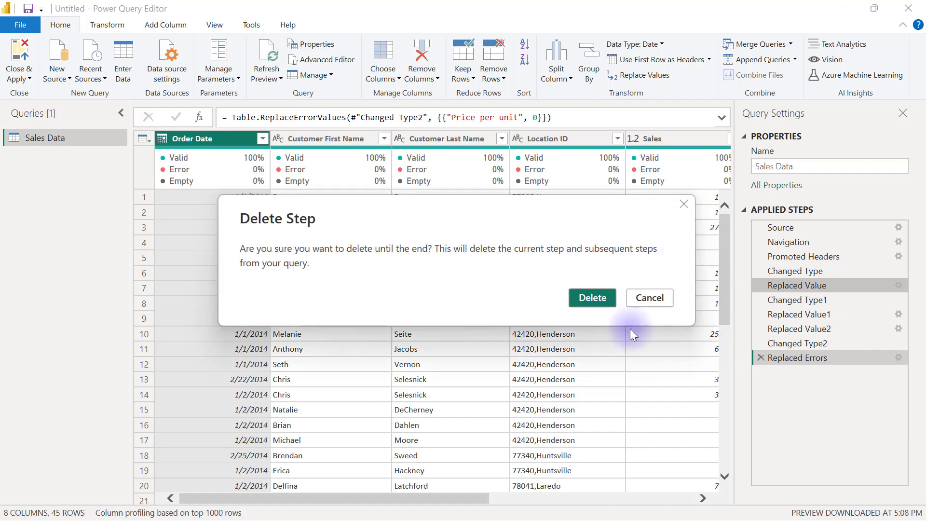
left_click(594, 297)
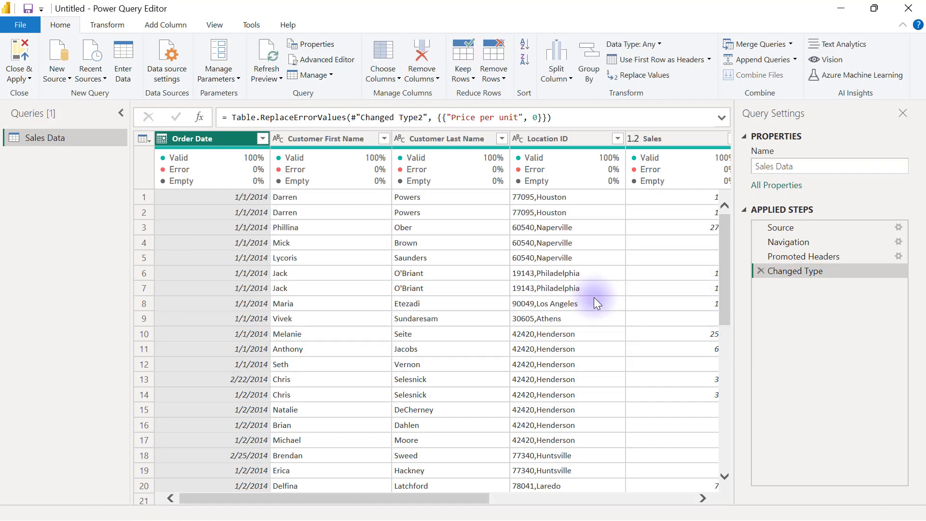
Change the Quantity column to Whole Number, replacing the current type conversion
left_click_drag(444, 494, 676, 478)
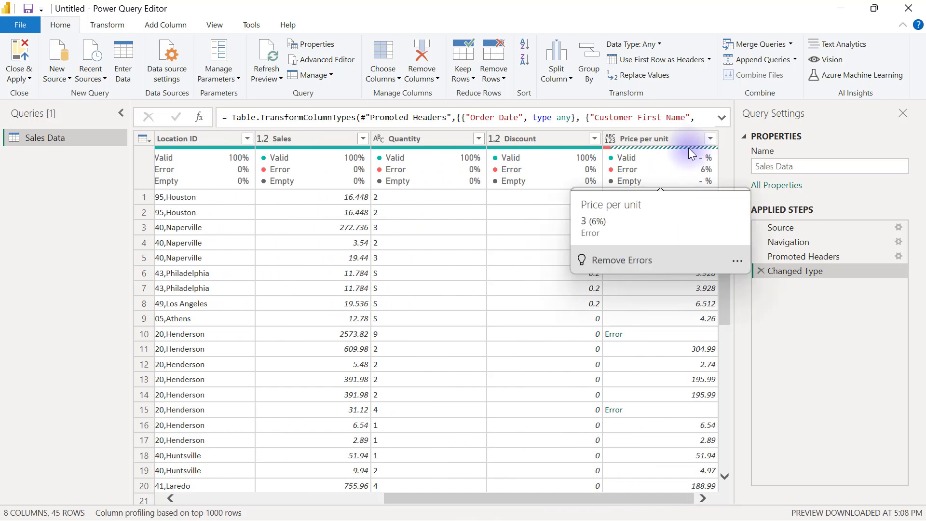
left_click(652, 134)
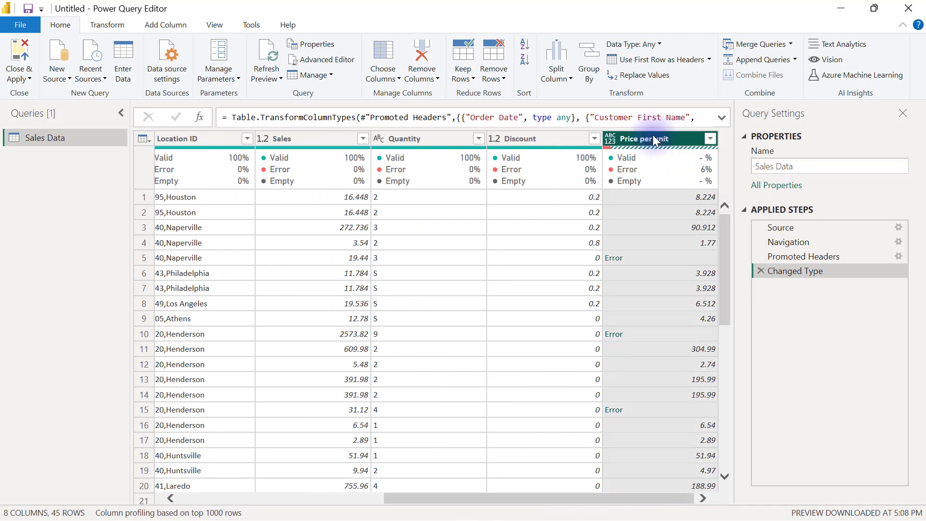
left_click(407, 132)
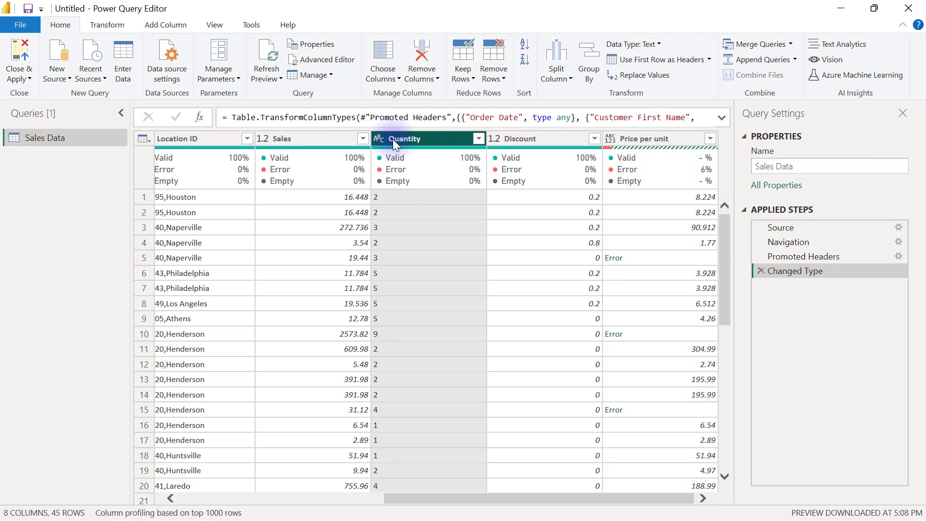
left_click(377, 139)
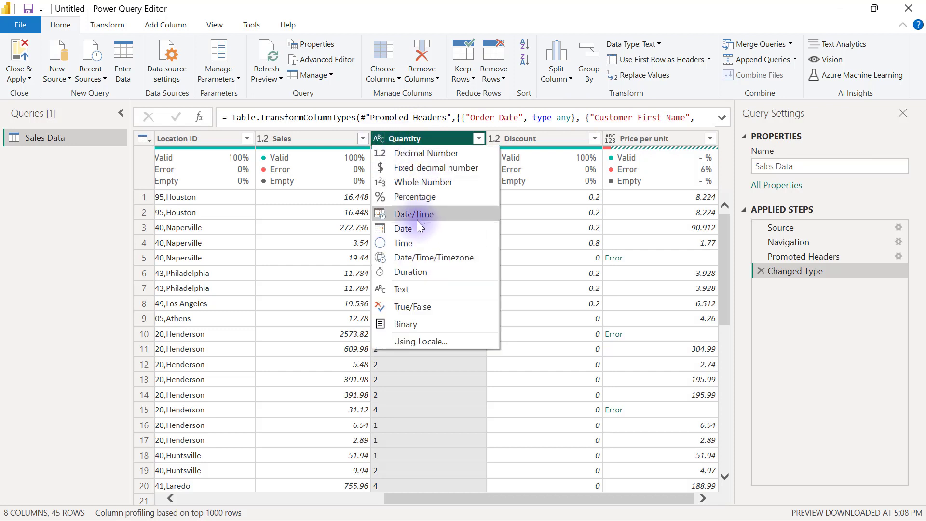
left_click(421, 184)
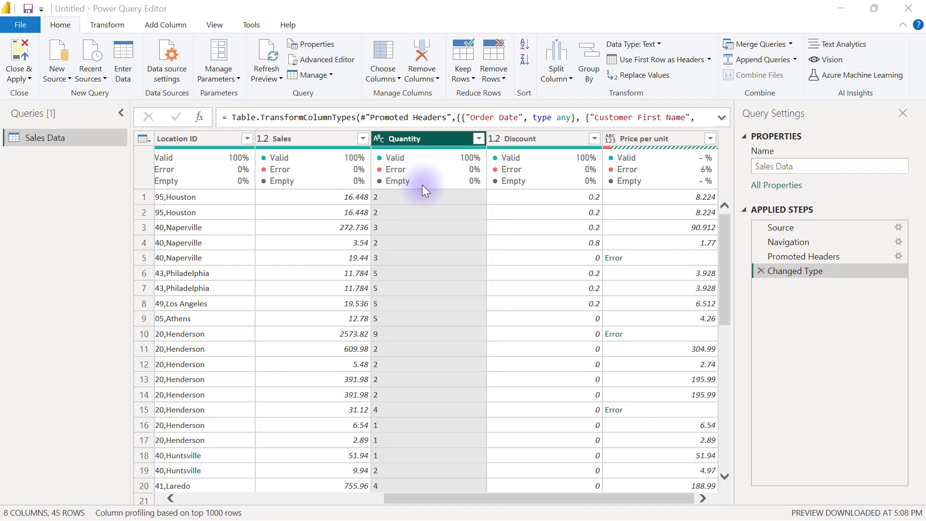
left_click(481, 296)
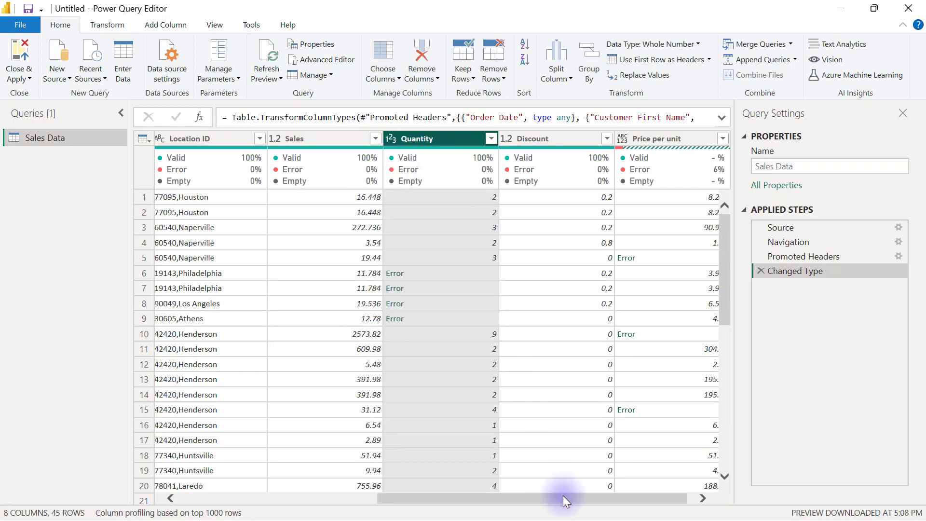
Change the Order Date column to Date, turning 22/2/2014 and 25/2/2014 into errors
left_click_drag(562, 495, 343, 501)
left_click(215, 138)
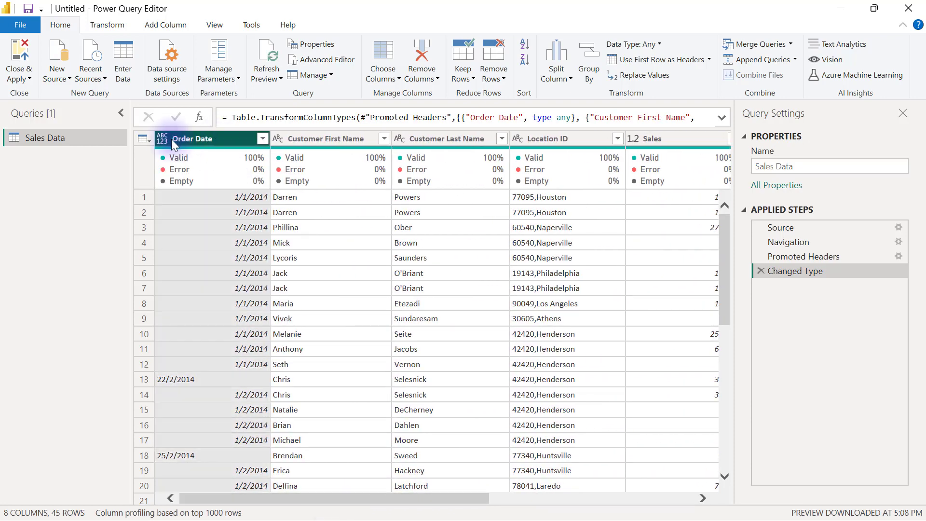
left_click(164, 139)
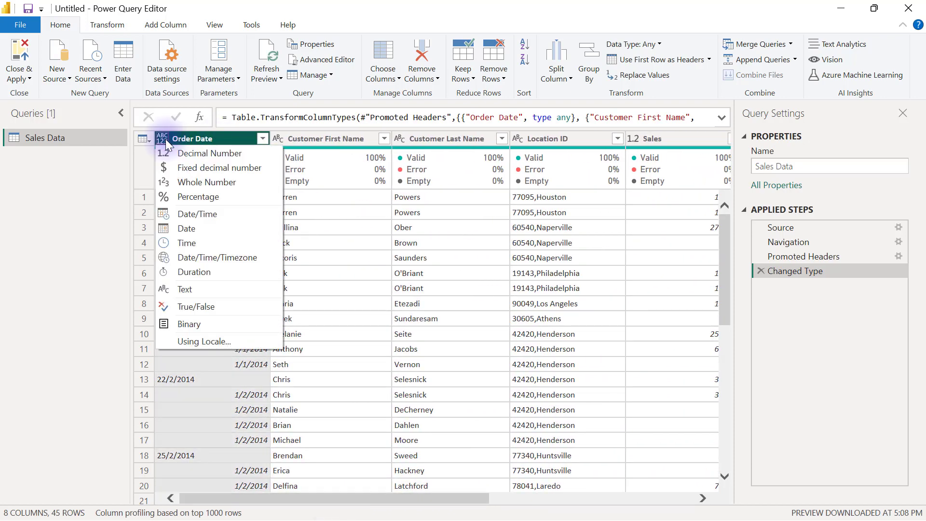
left_click(188, 227)
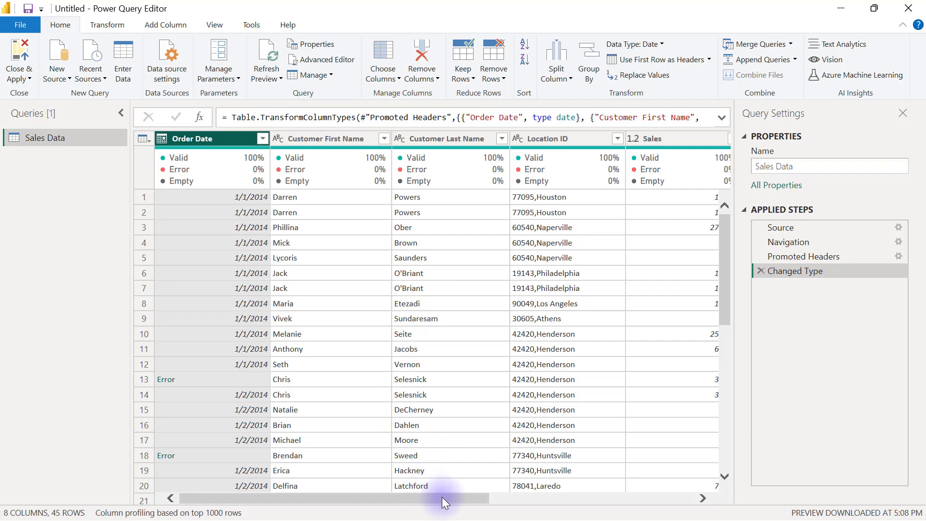
left_click_drag(442, 497, 554, 484)
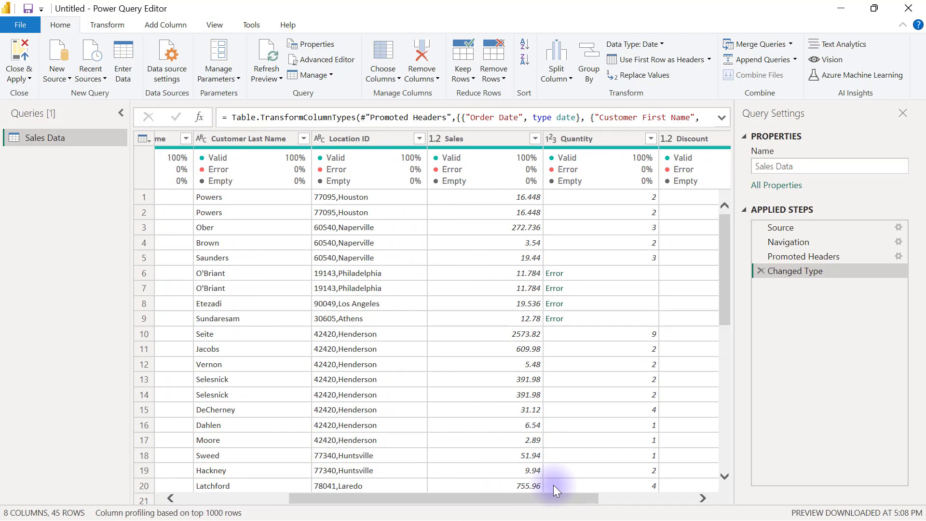
left_click(343, 137)
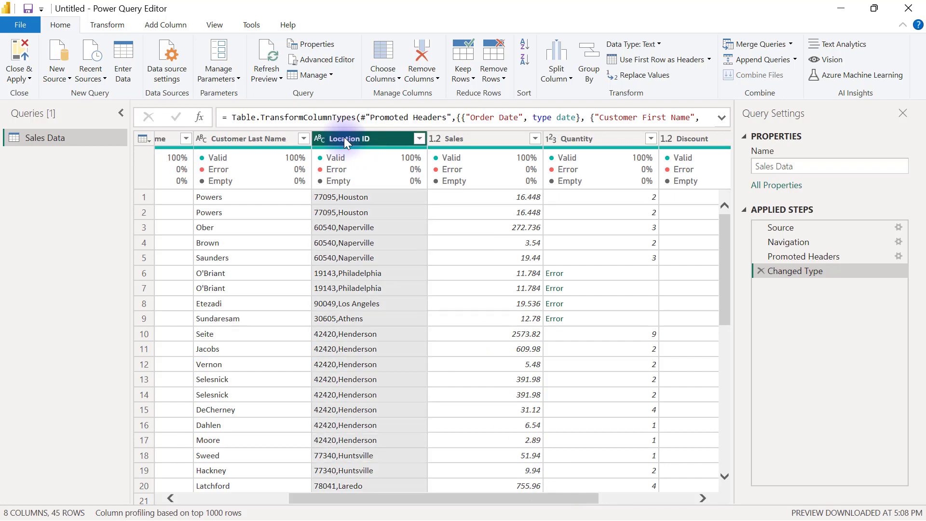
key("ctrl+shift+End")
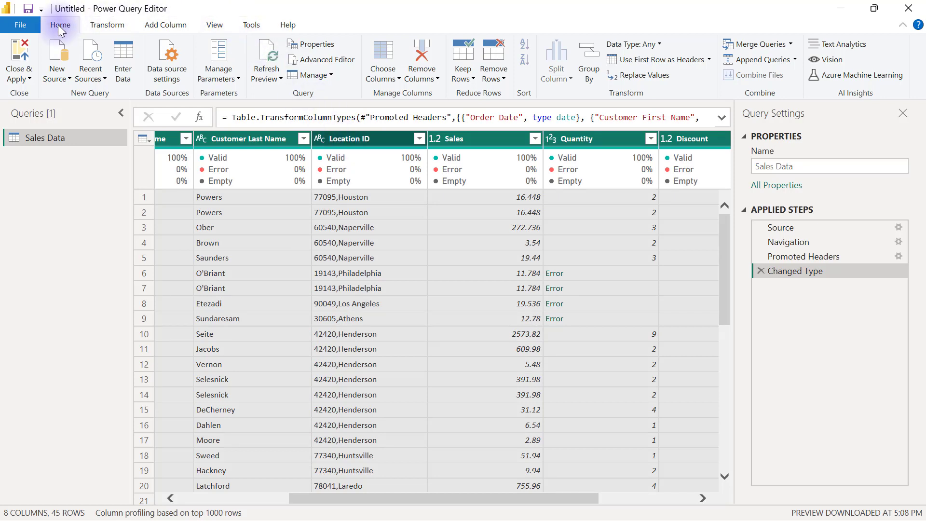
left_click(471, 80)
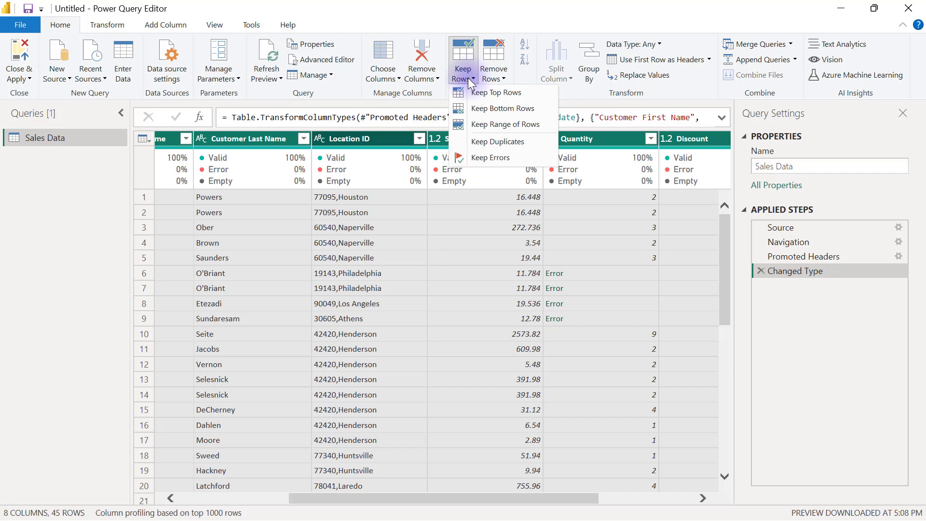
left_click(484, 158)
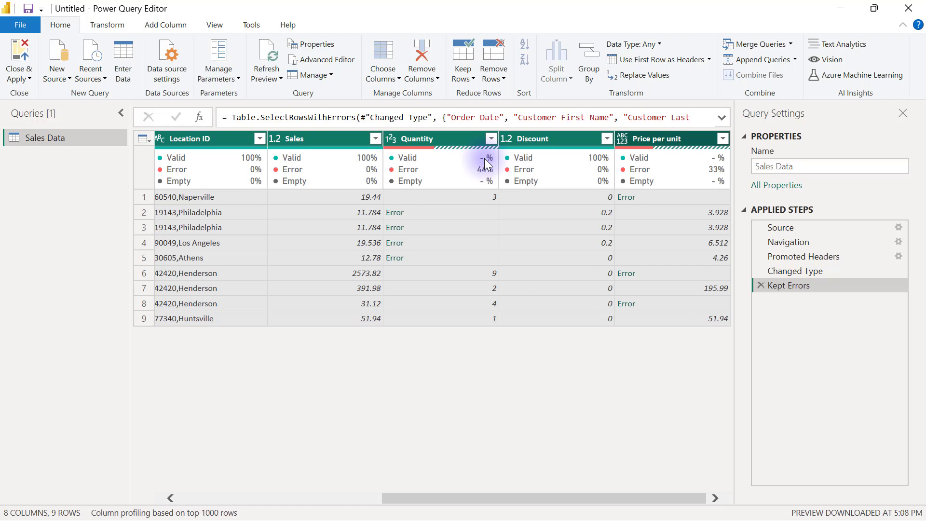
left_click(234, 118)
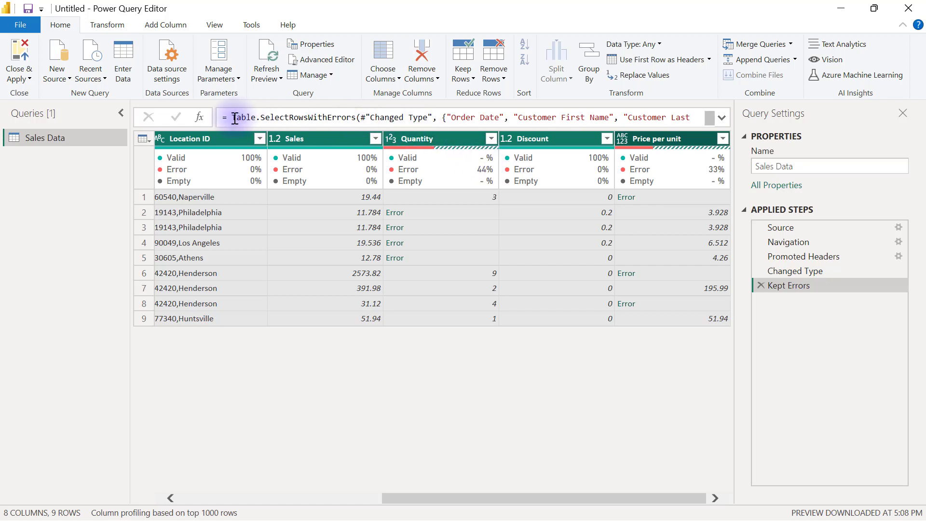
left_click_drag(235, 118, 353, 114)
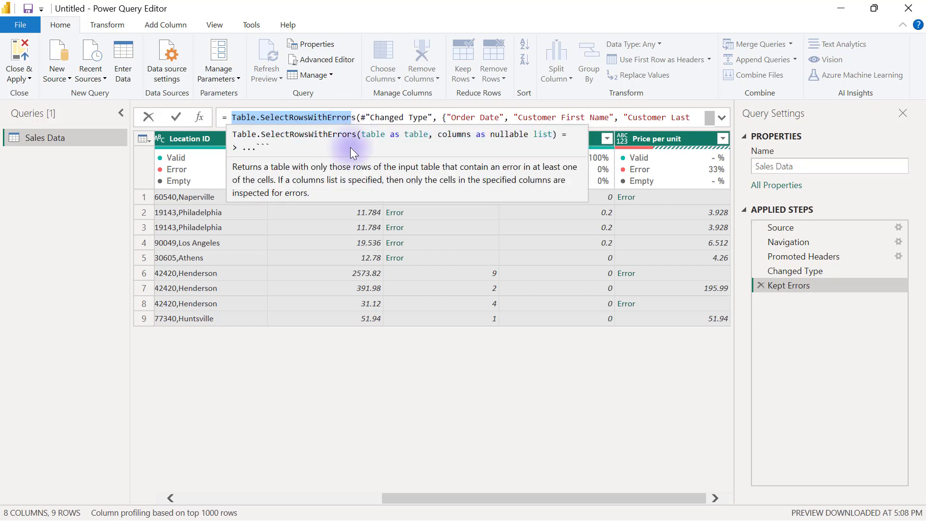
left_click(375, 298)
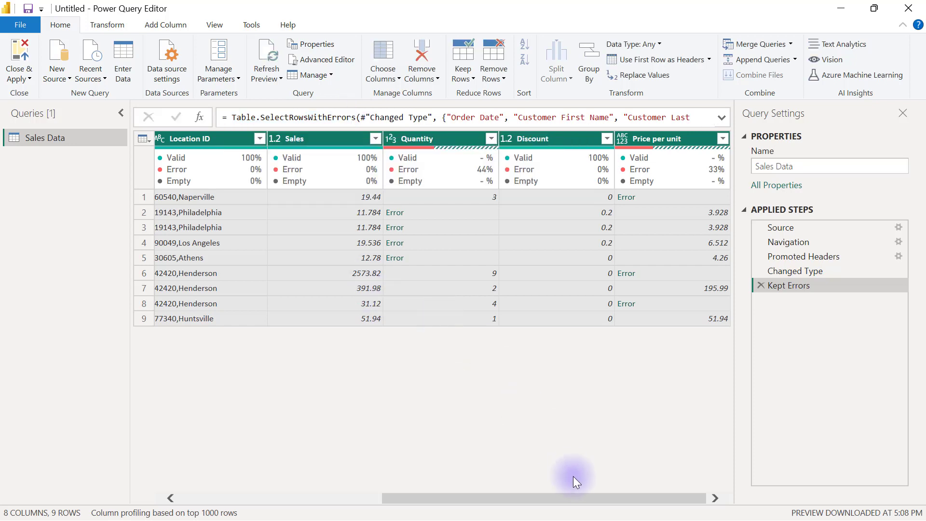
left_click_drag(574, 493, 332, 492)
left_click(229, 141)
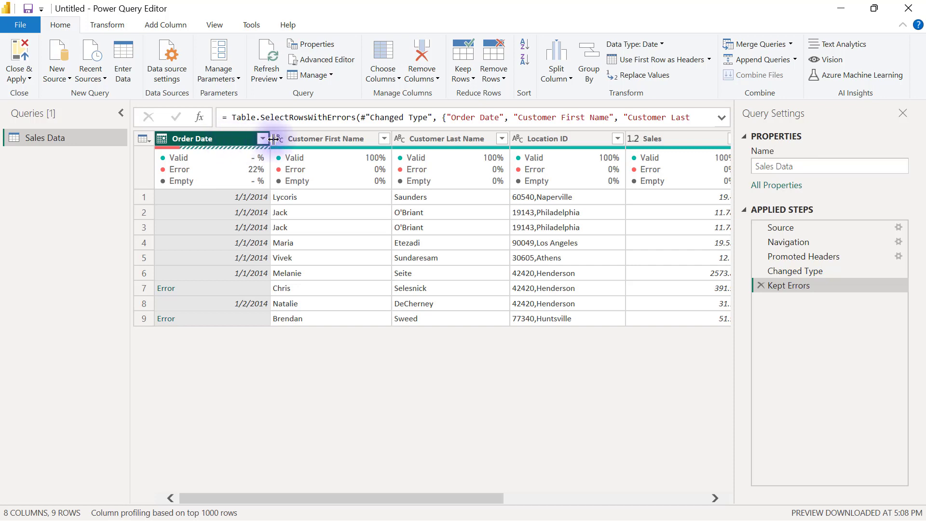
left_click(314, 138)
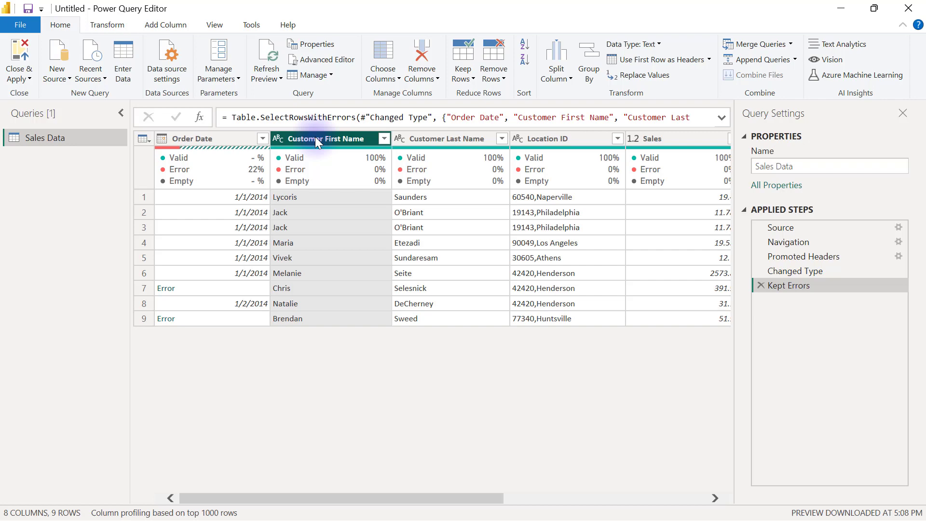
Remove the Kept Errors step, then add a new blank query, Query1
left_click(759, 286)
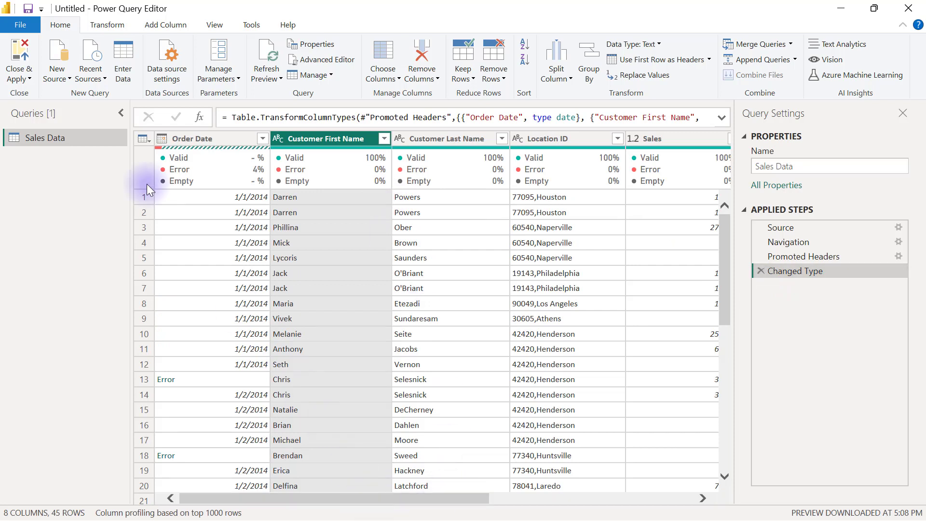
left_click(64, 77)
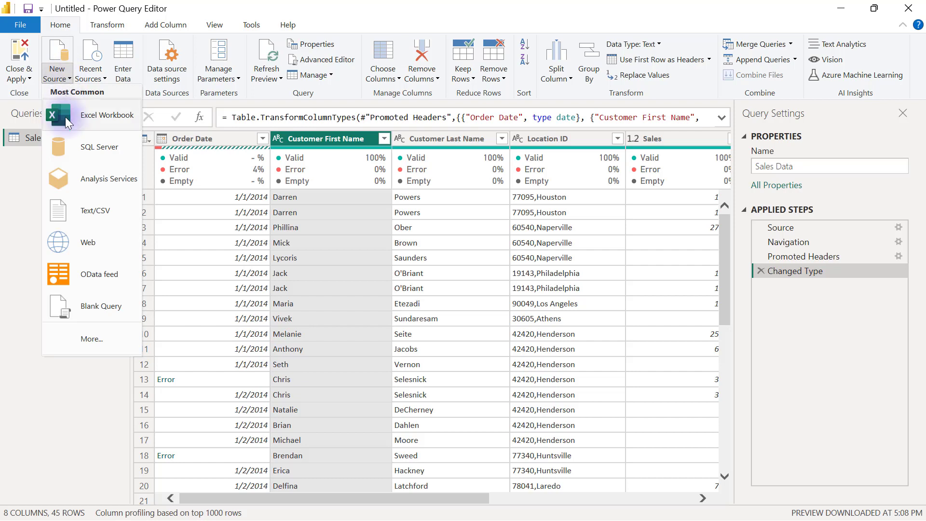
left_click(95, 309)
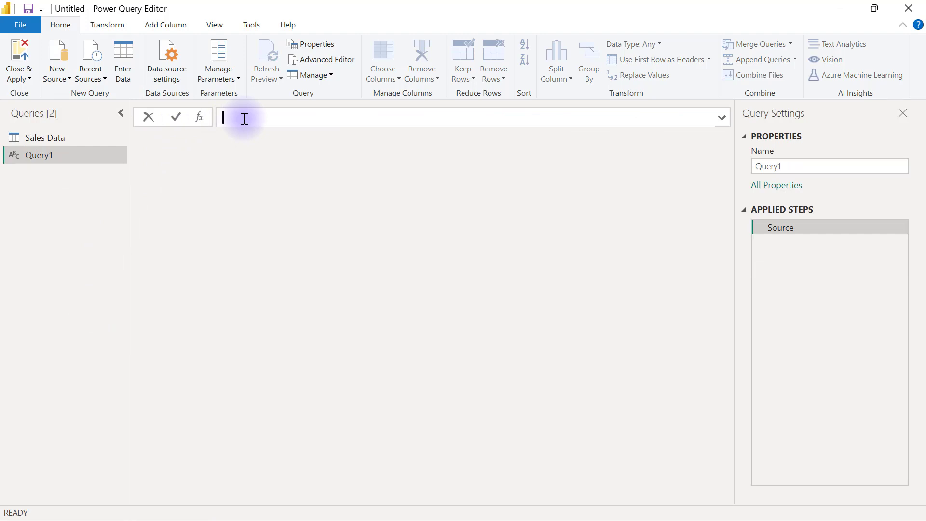
Set Query1's formula to = Table.SelectRowsWithErrors(#"Sales Data") and commit it, loading 9 error rows
type("= Tabel")
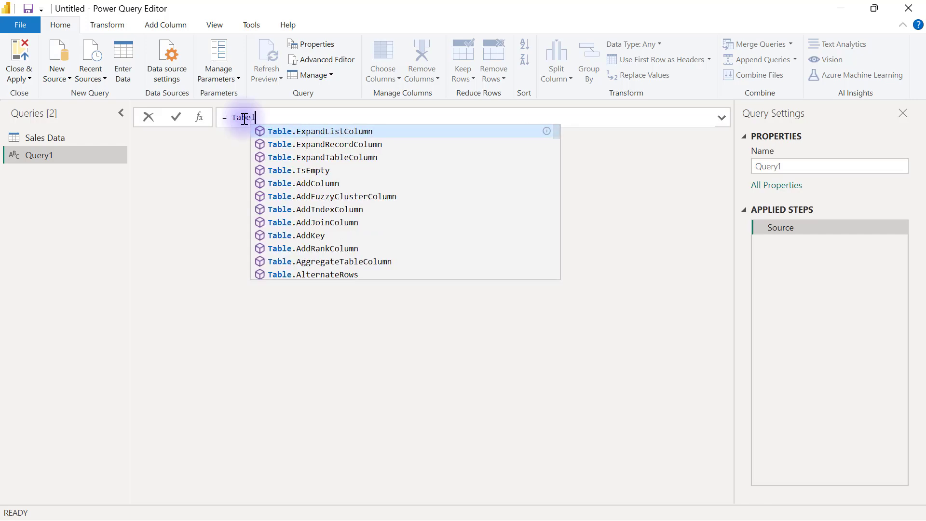
key("BackSpace")
key("BackSpace")
key("BackSpace")
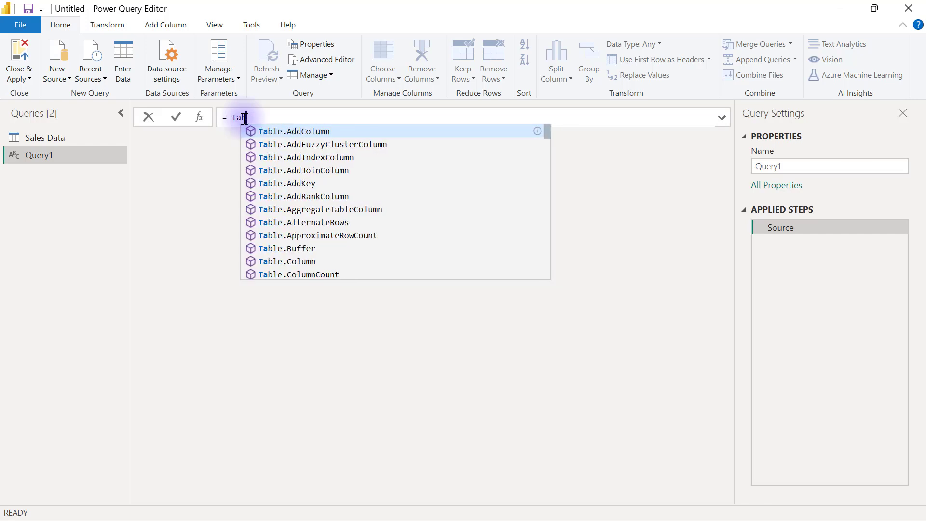
type("blesele")
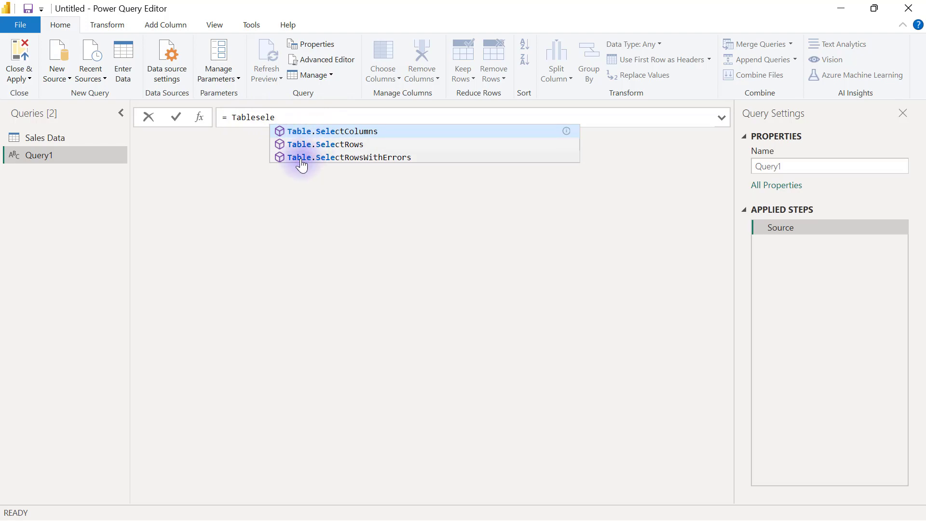
key("Escape")
left_click(353, 159)
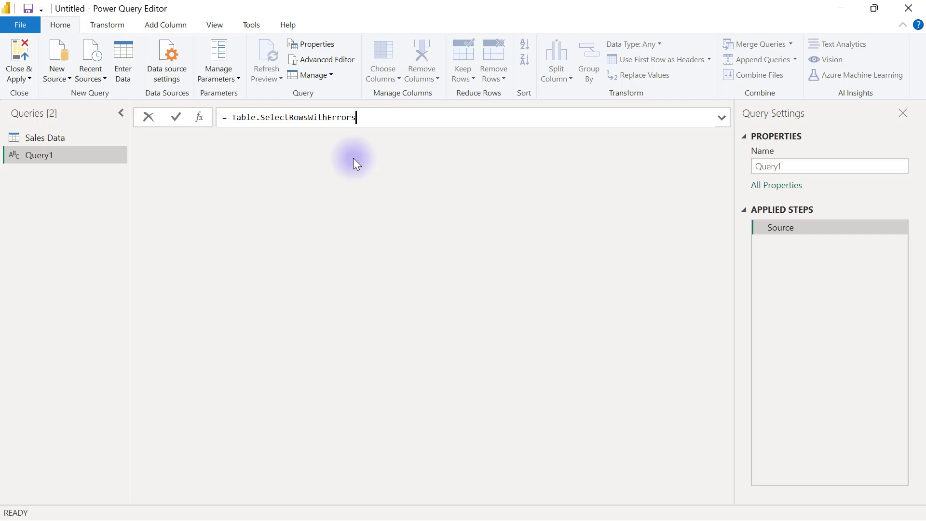
type("(")
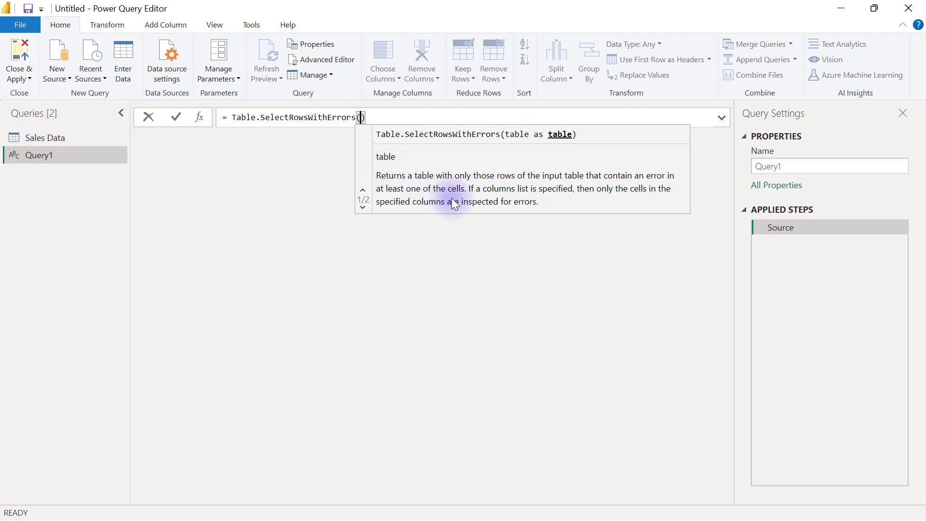
type("sales")
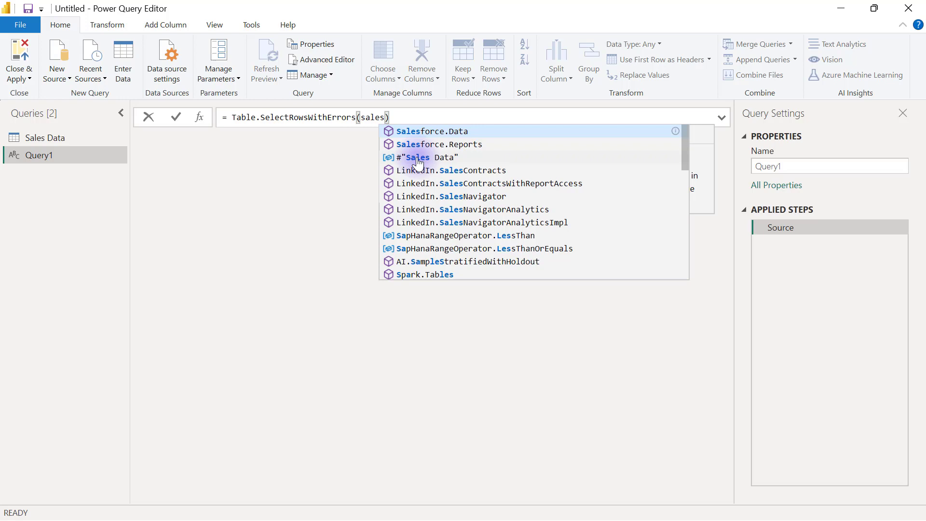
left_click(417, 158)
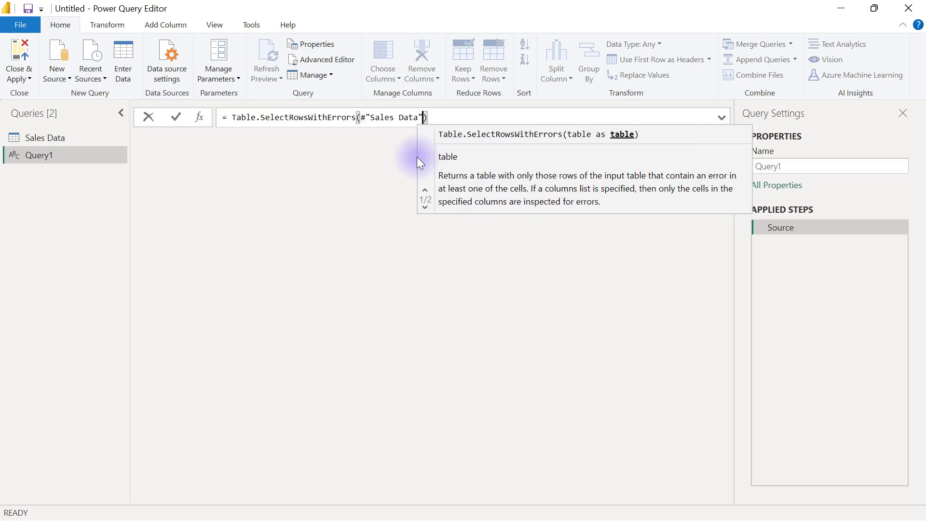
left_click(175, 119)
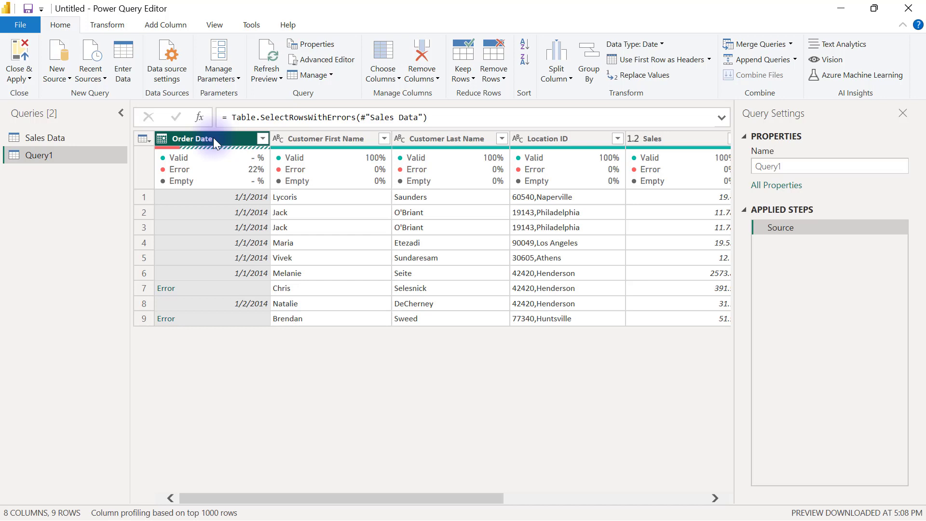
Unpivot all of Query1's columns into 72 Attribute/Value pairs
key("ctrl+a")
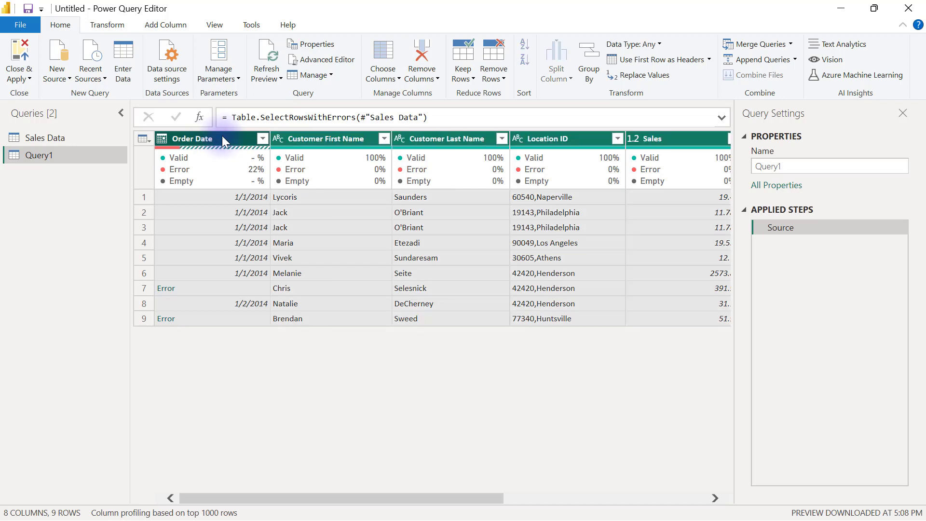
right_click(302, 138)
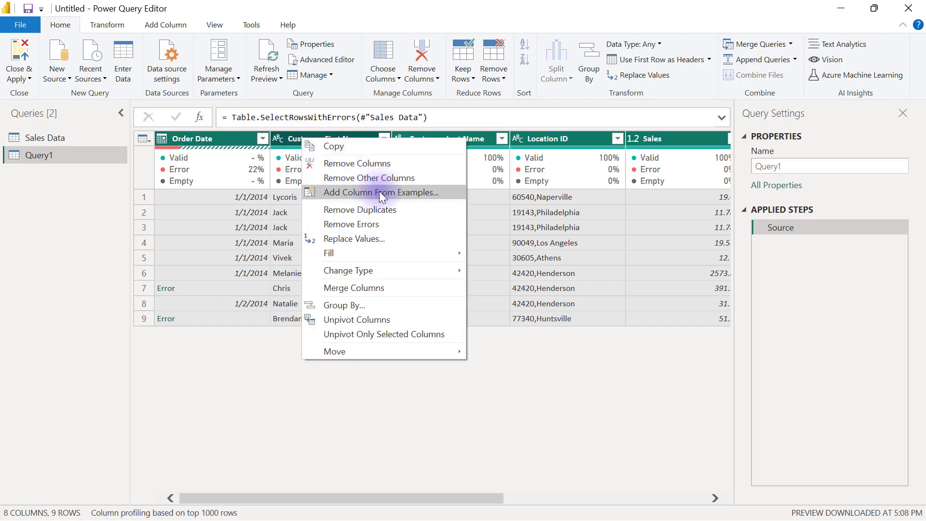
left_click(355, 319)
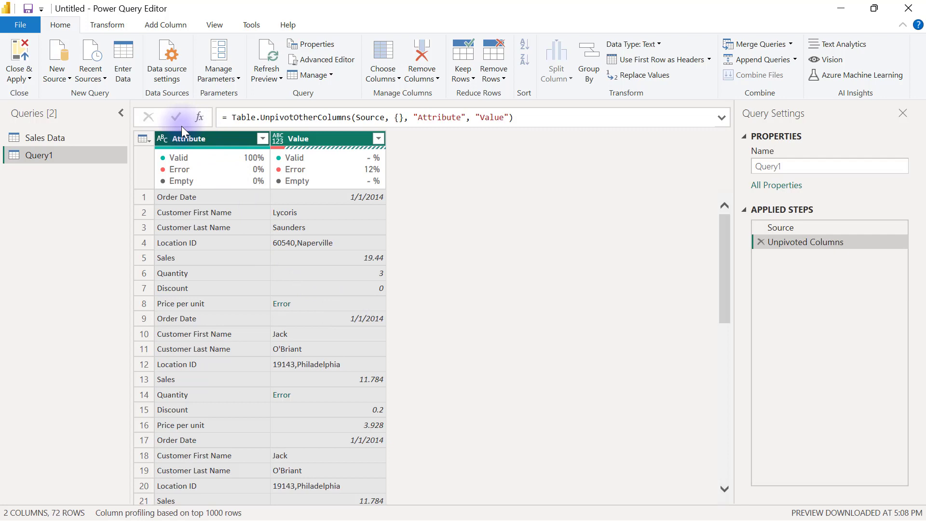
left_click(185, 138)
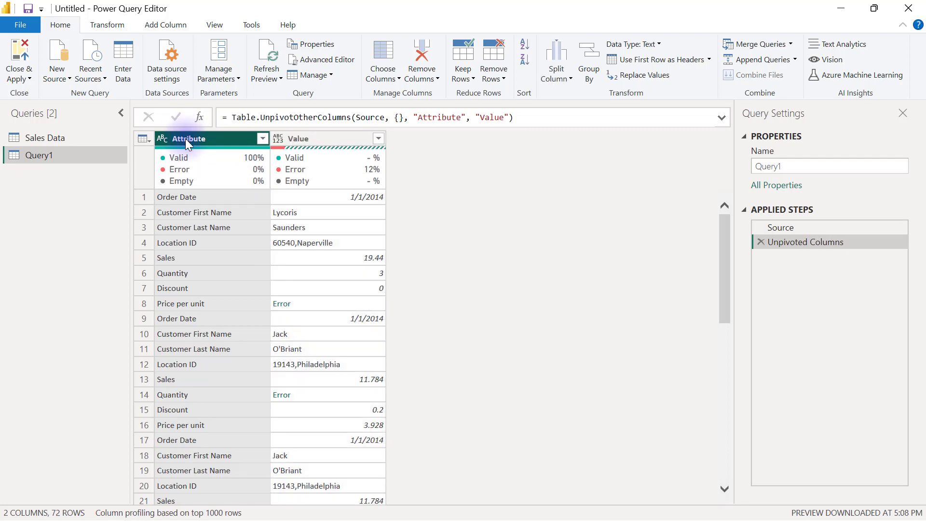
Apply Keep Errors on the Value column, leaving 9 rows with Error values
left_click(308, 136, "ctrl")
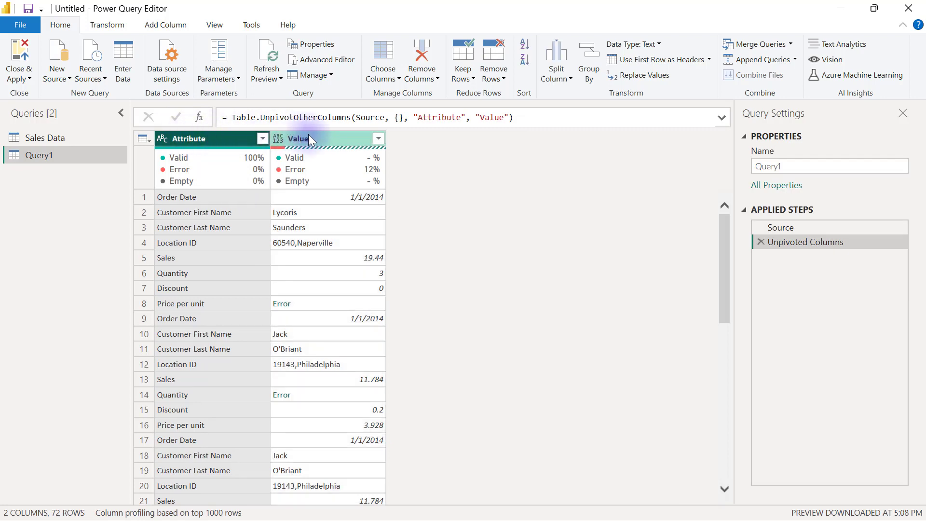
left_click(319, 138)
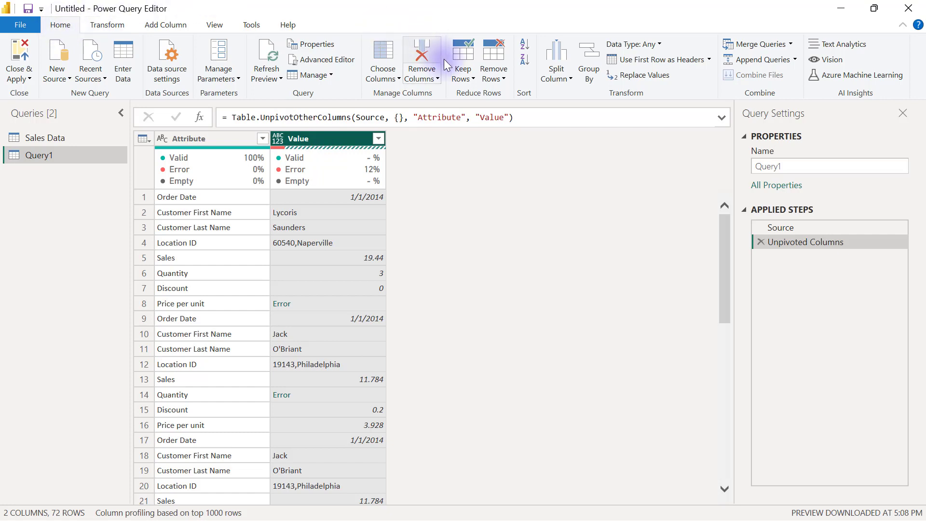
left_click(466, 79)
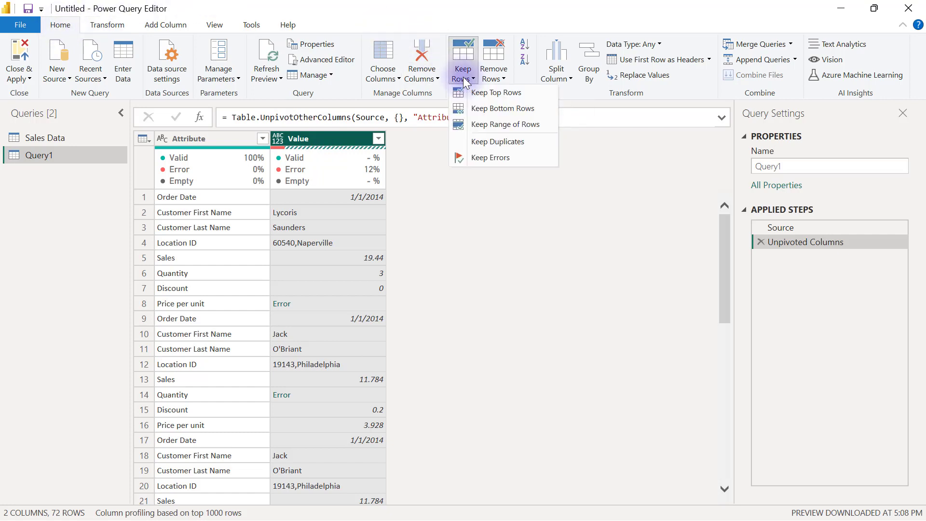
left_click(487, 157)
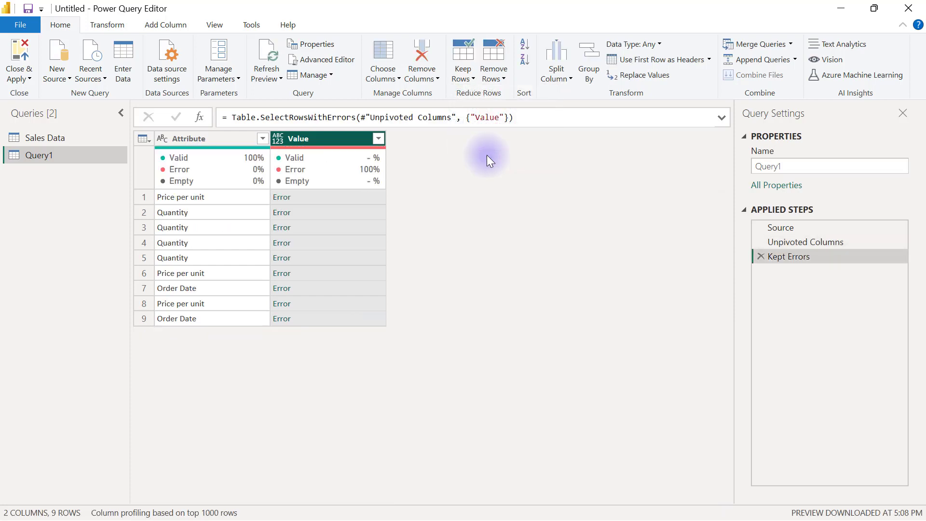
left_click(206, 138)
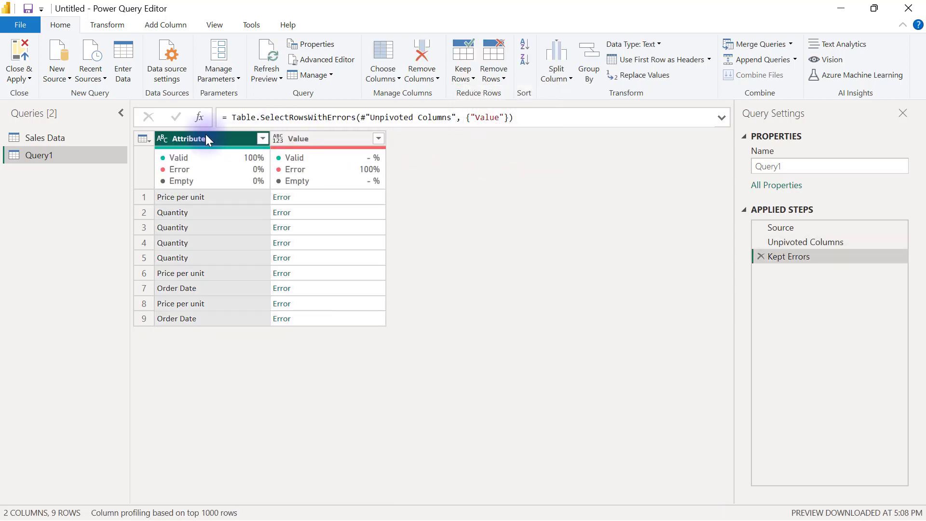
left_click(328, 140)
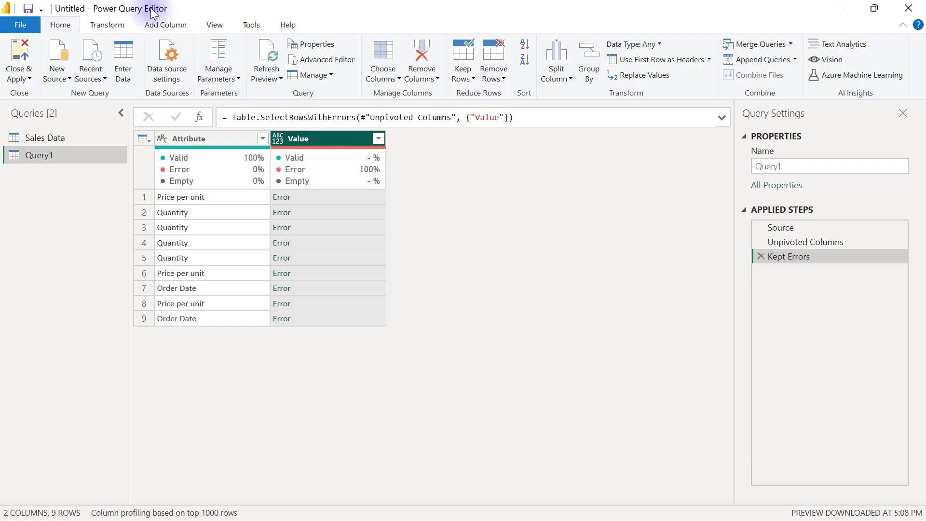
Add a Custom column with formula try [Value], producing records with HasError TRUE
left_click(167, 24)
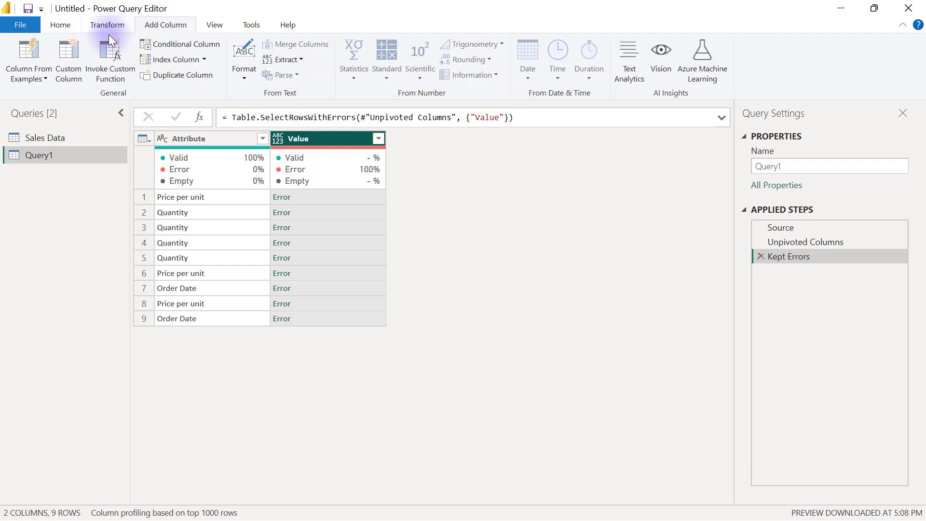
left_click(71, 53)
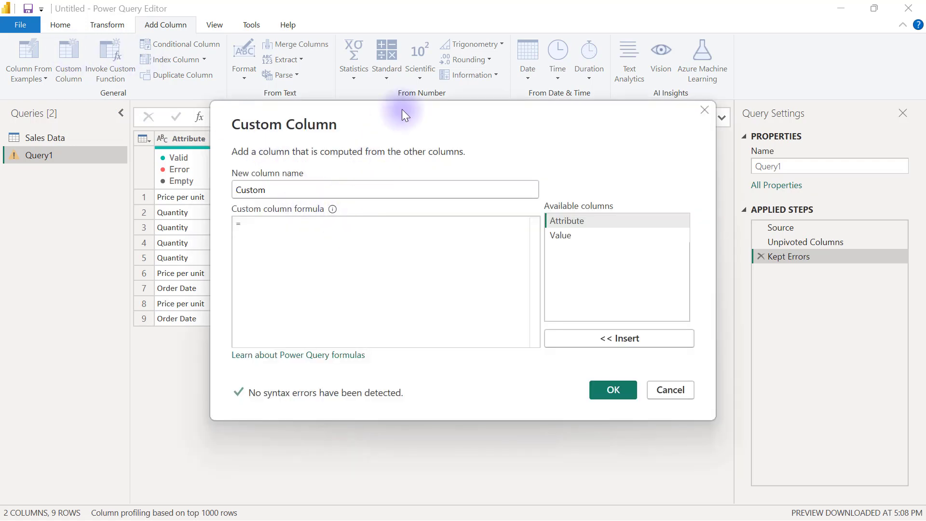
left_click_drag(401, 109, 510, 226)
left_click(404, 346)
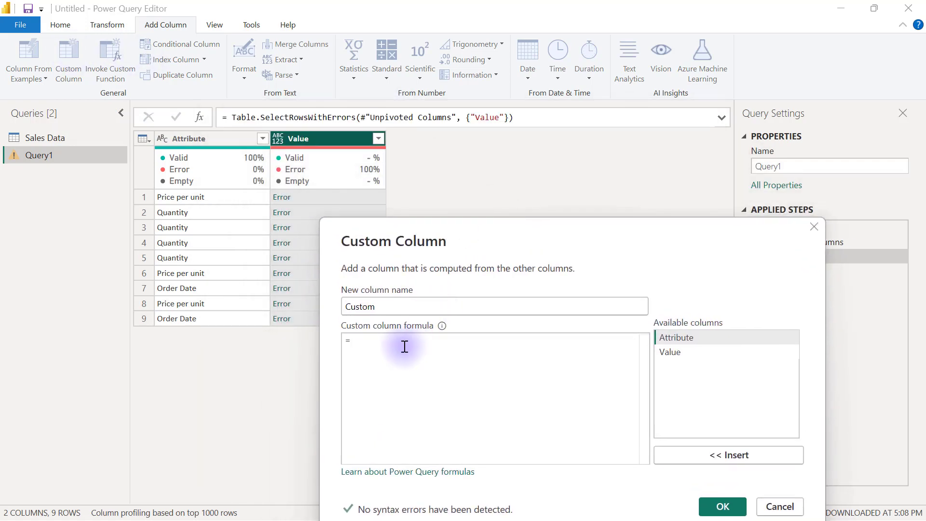
type("try")
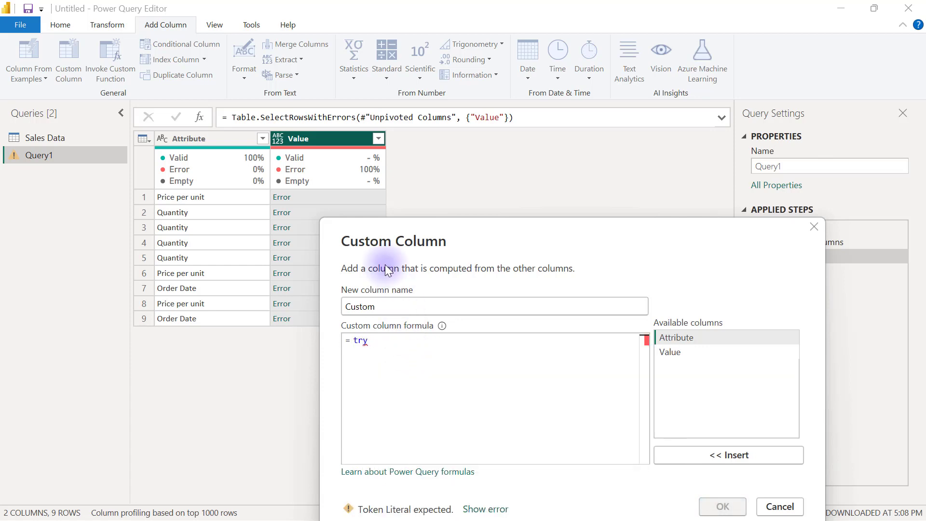
double_click(676, 350)
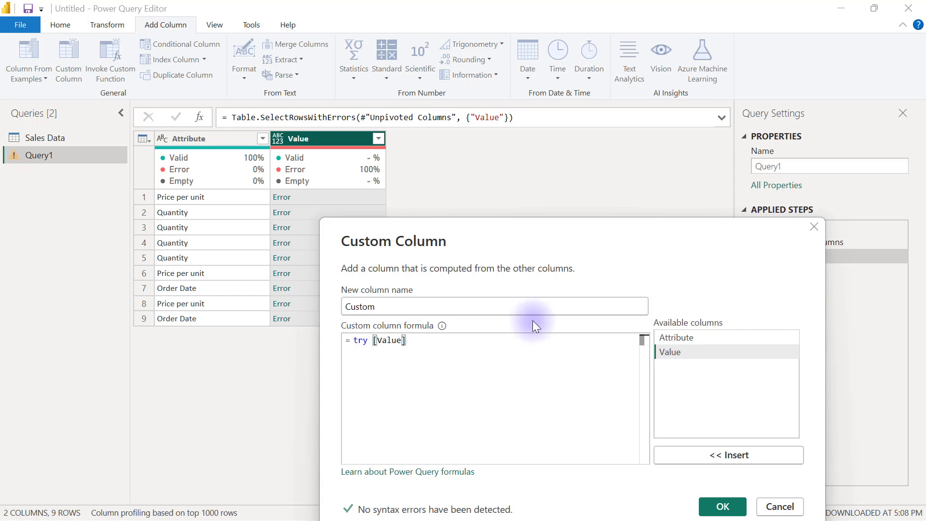
left_click(722, 506)
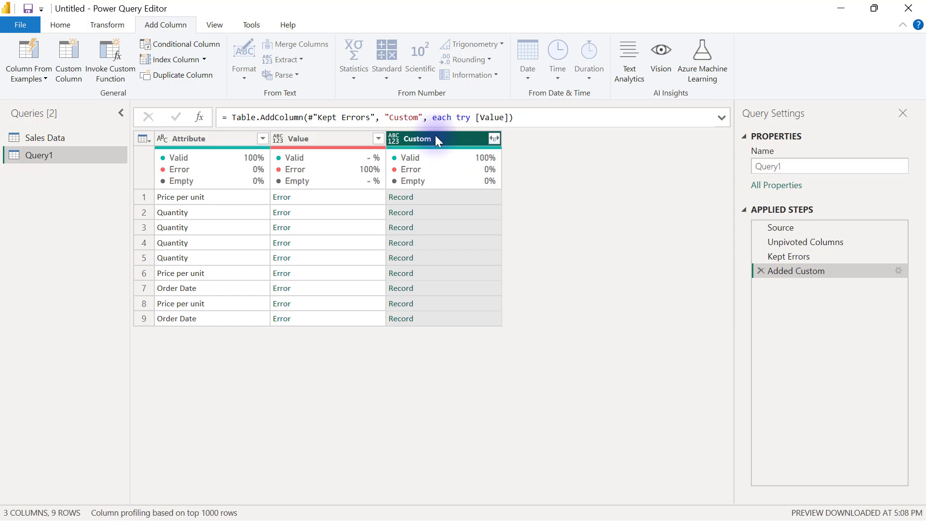
left_click(470, 197)
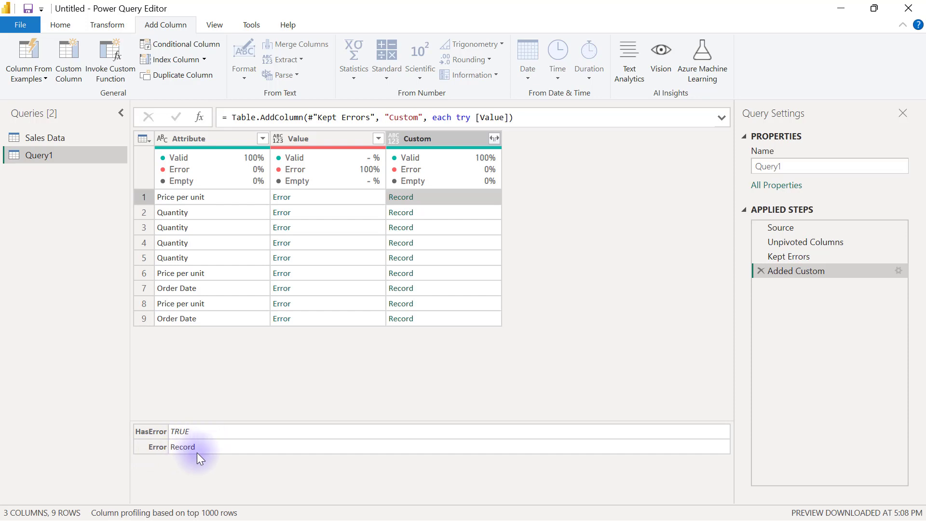
Expand the Custom column to its Error field only, dropping HasError
left_click(317, 140)
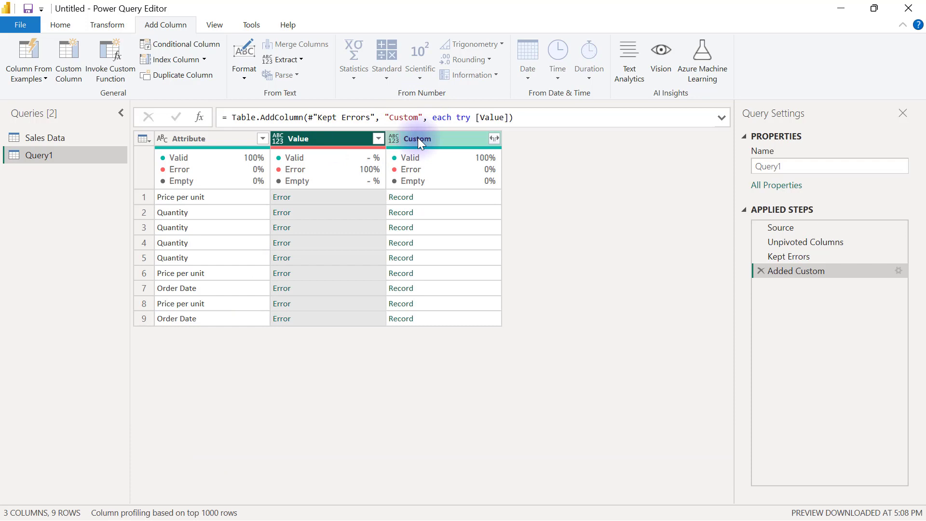
left_click(441, 139)
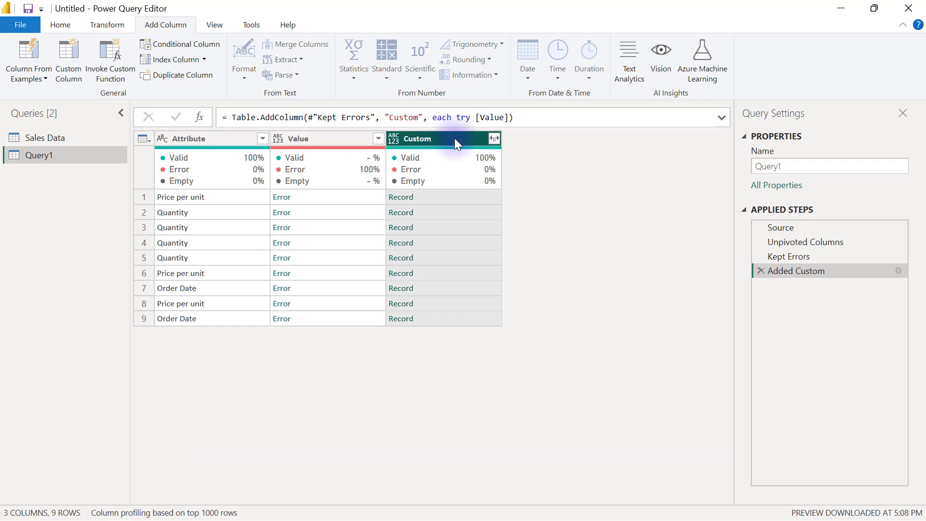
left_click(495, 139)
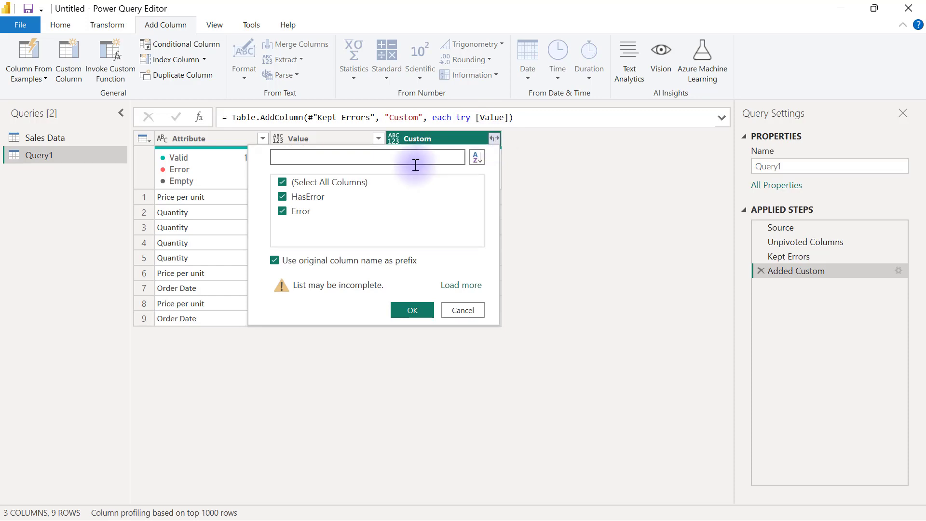
left_click(281, 195)
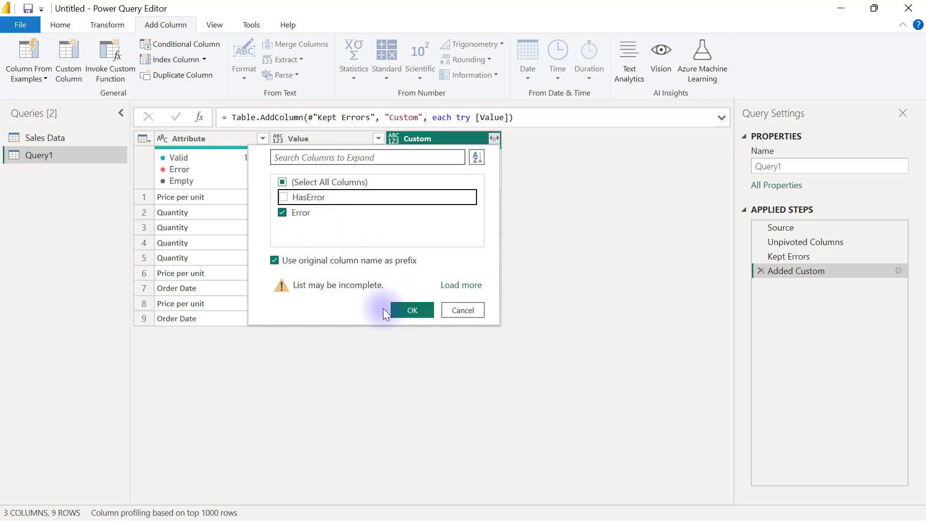
left_click(412, 312)
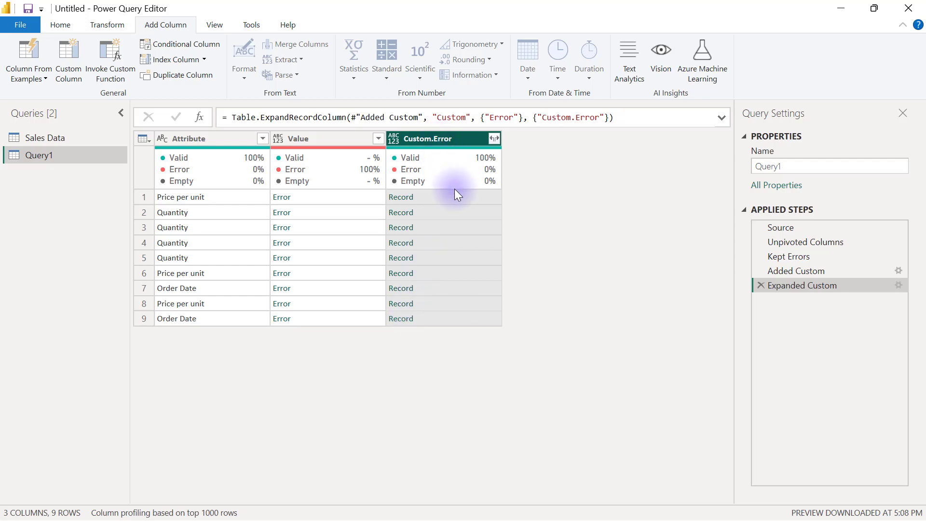
left_click(474, 196)
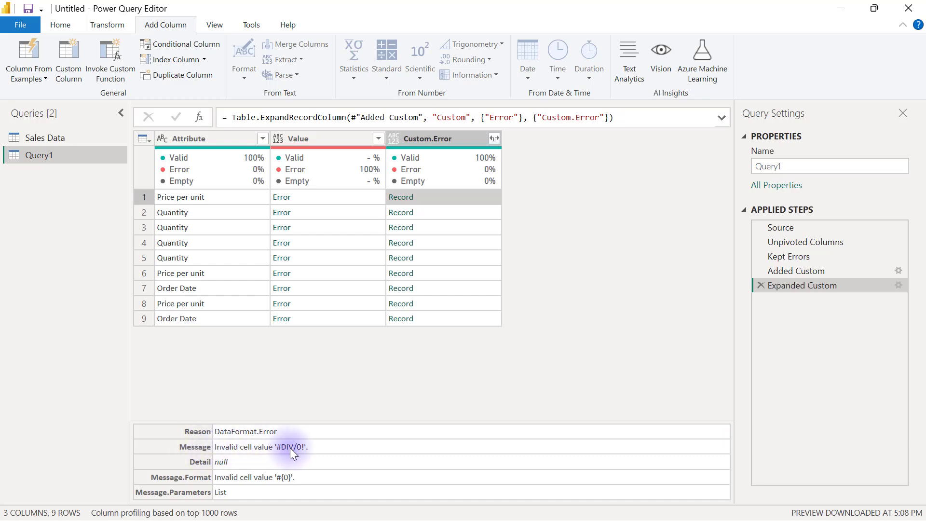
Expand Custom.Error into Reason and Message columns, with no original-name prefix
left_click(447, 139)
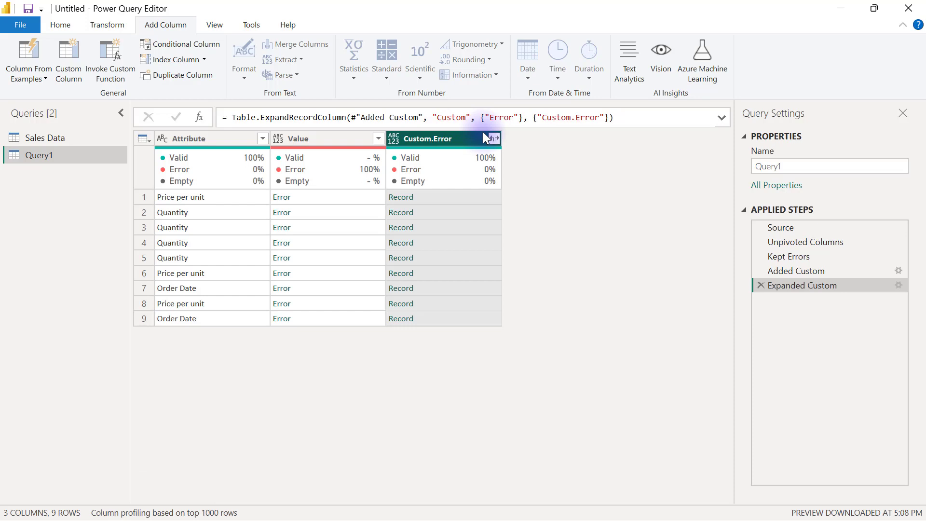
left_click(494, 139)
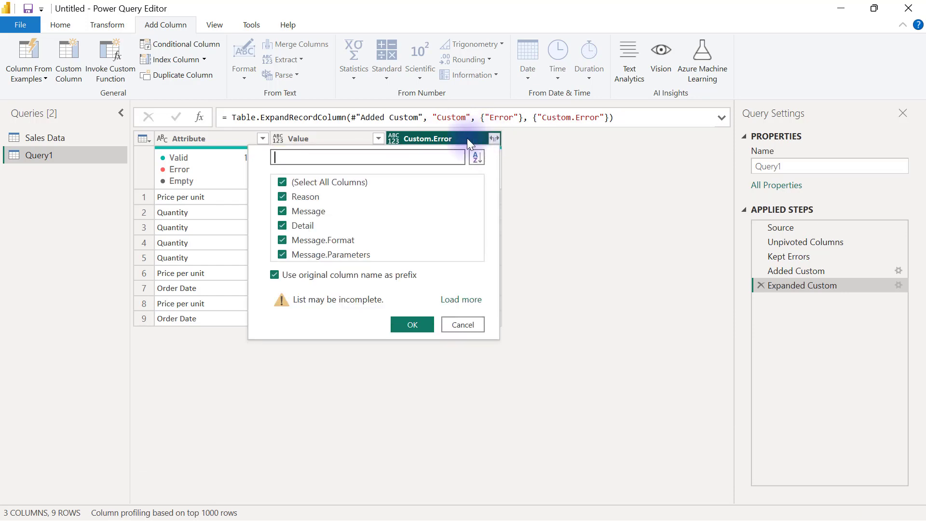
left_click(281, 182)
left_click(283, 197)
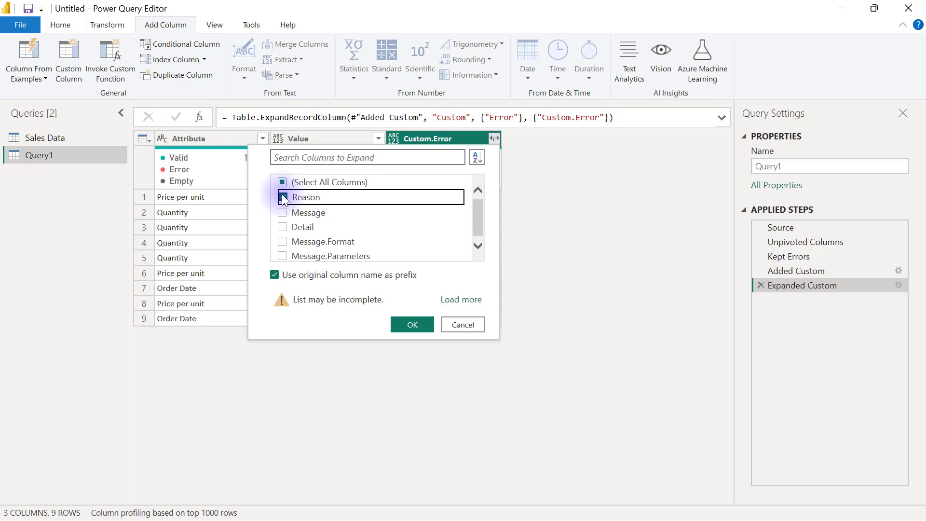
left_click(283, 212)
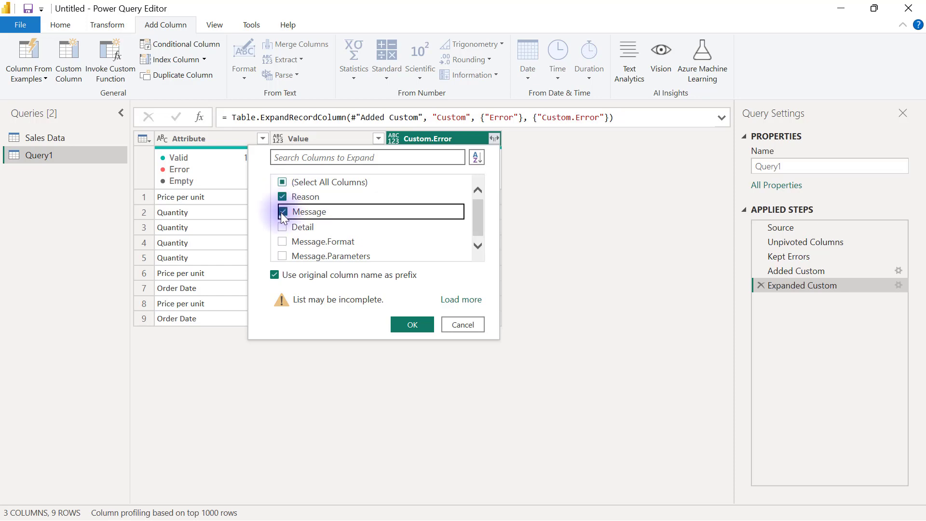
left_click(274, 275)
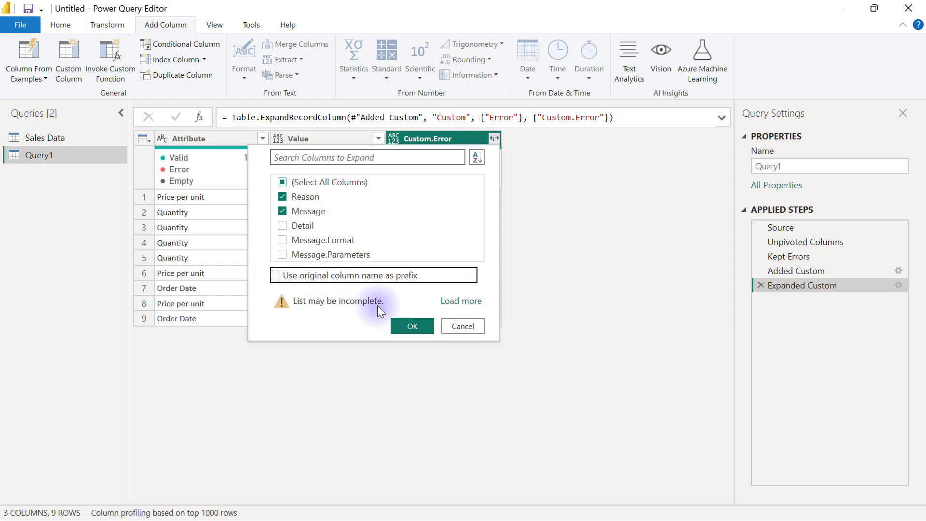
left_click(412, 326)
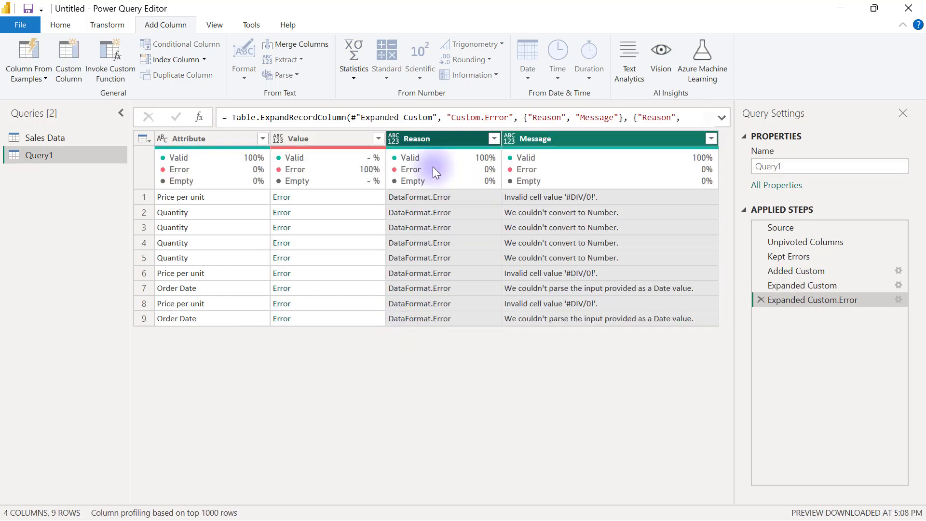
mouse_move(614, 153)
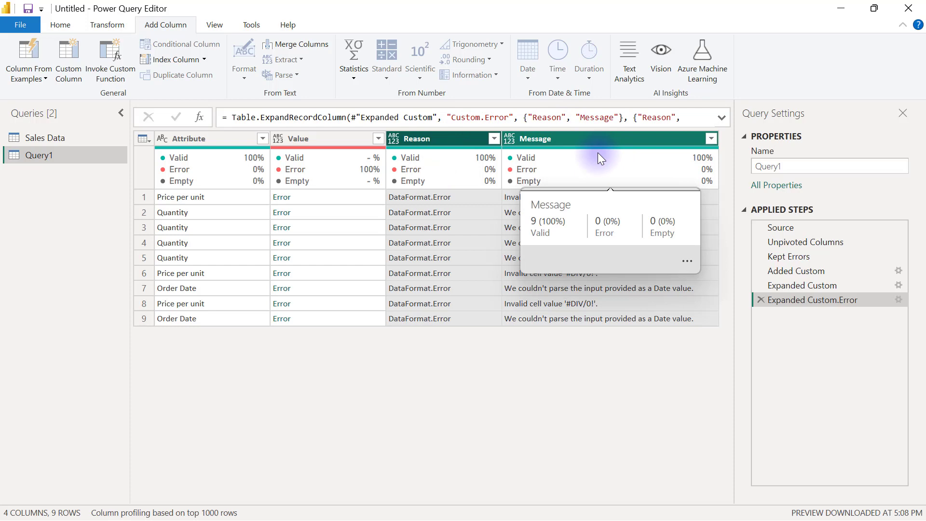
left_click(424, 138)
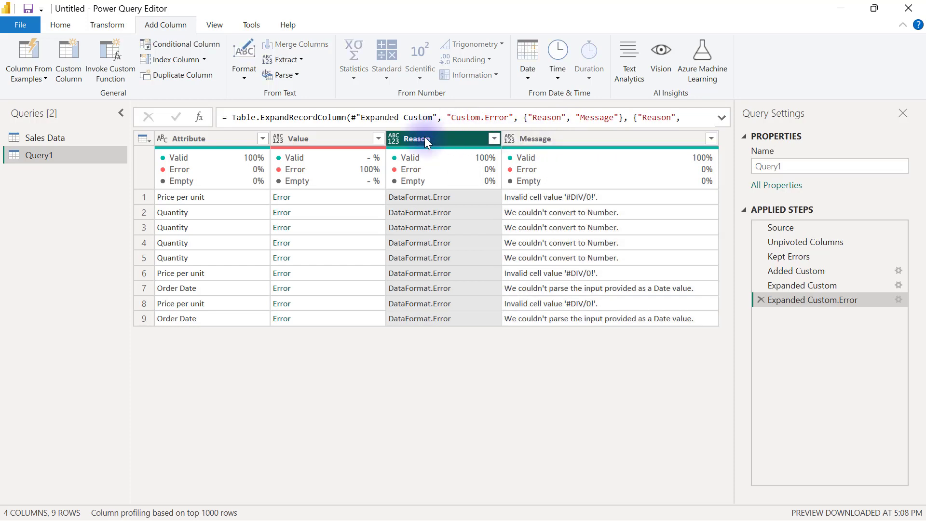
left_click(573, 142)
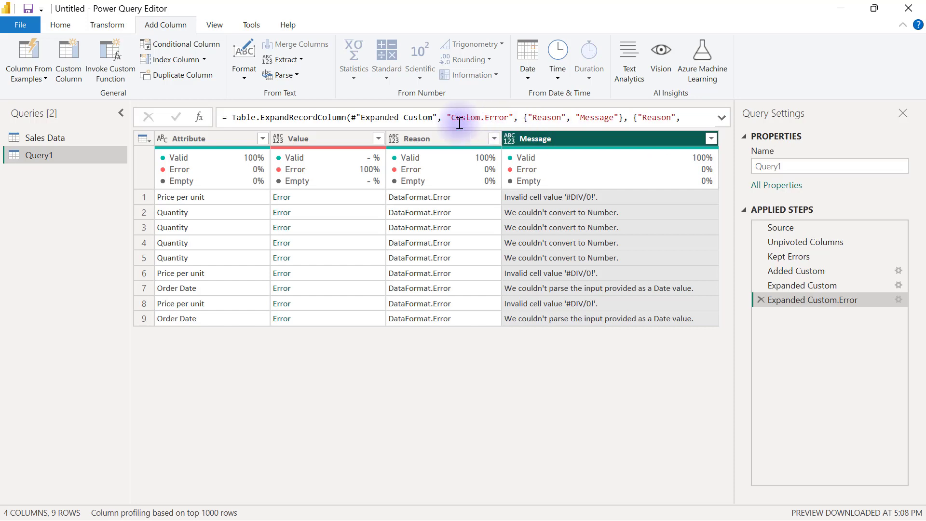
Edit the Expanded Custom.Error step so Detail is expanded alongside Reason and Message
left_click(216, 140)
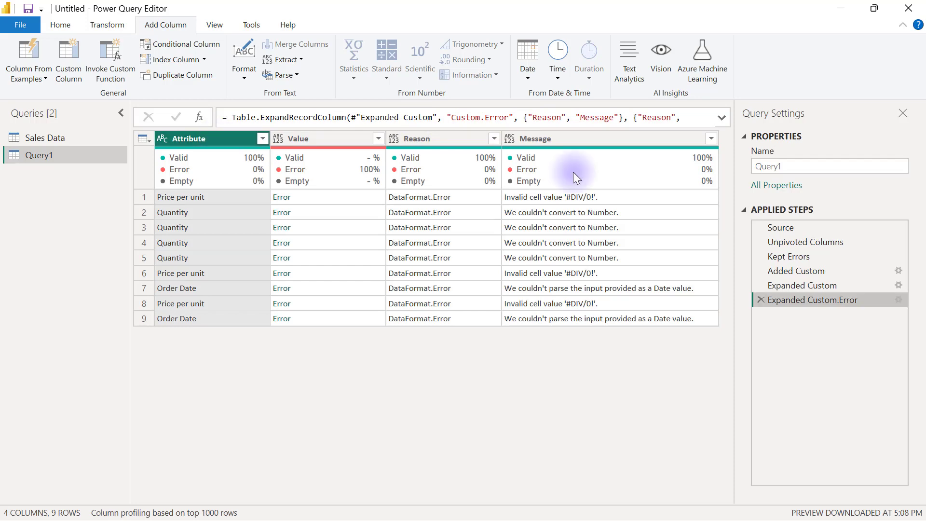
left_click(584, 137)
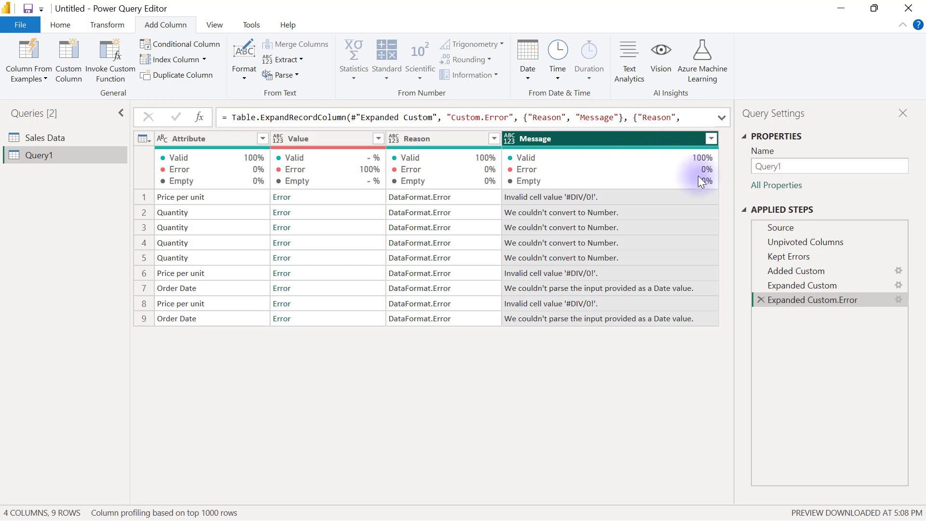
right_click(806, 300)
left_click(827, 306)
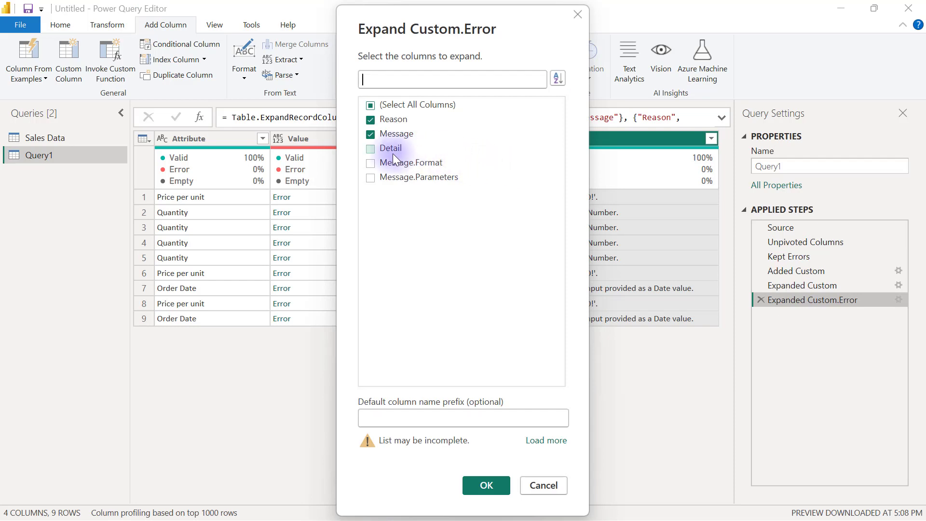
left_click(371, 148)
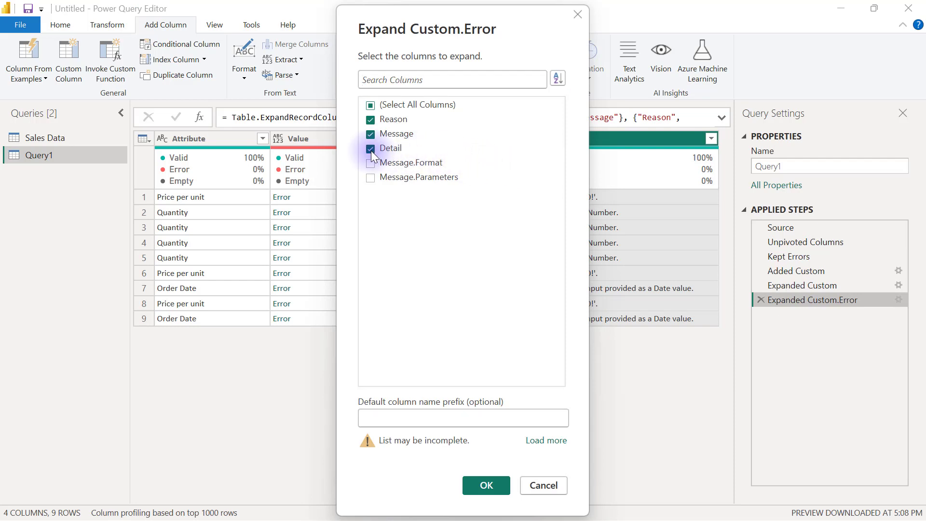
left_click(486, 486)
Review the Detail values (S, 22/2/2014, null) and row 1's full error message
left_click_drag(523, 496, 641, 481)
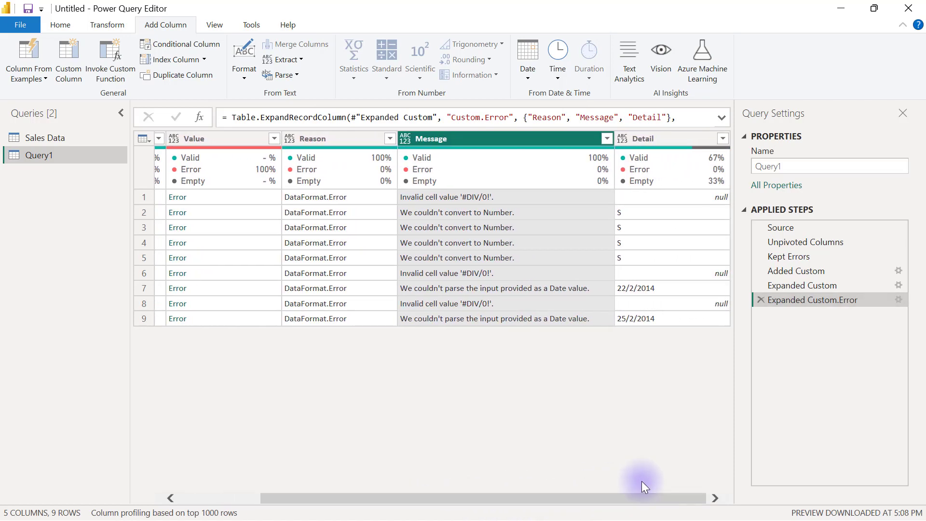
left_click(633, 215)
left_click(633, 227)
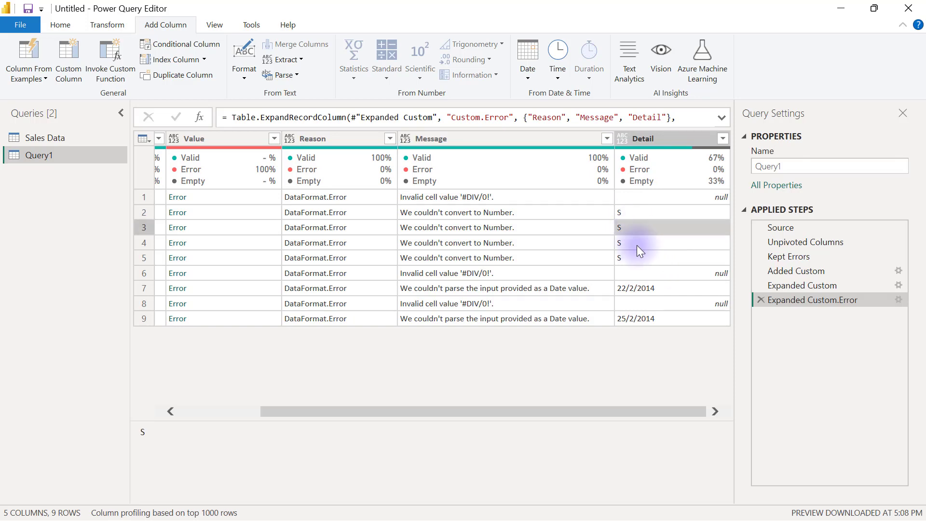
left_click(639, 256)
left_click(640, 285)
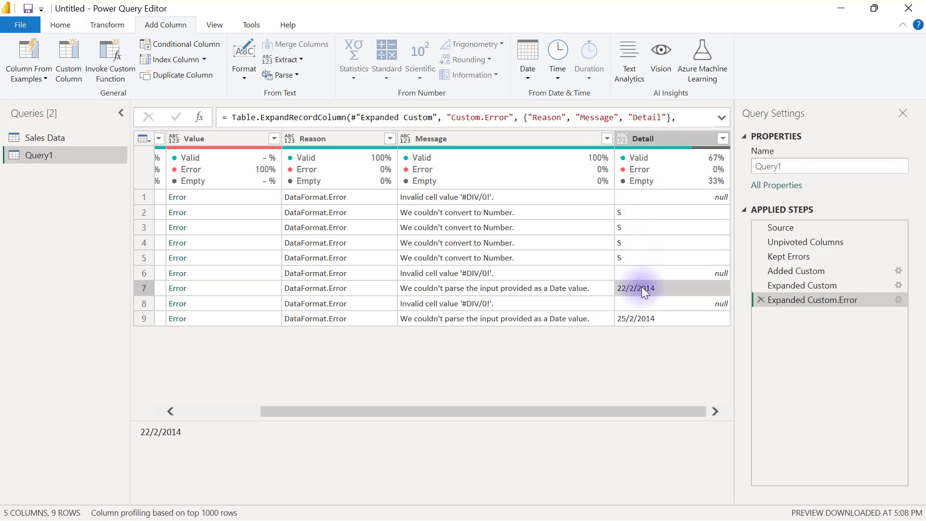
left_click(643, 318)
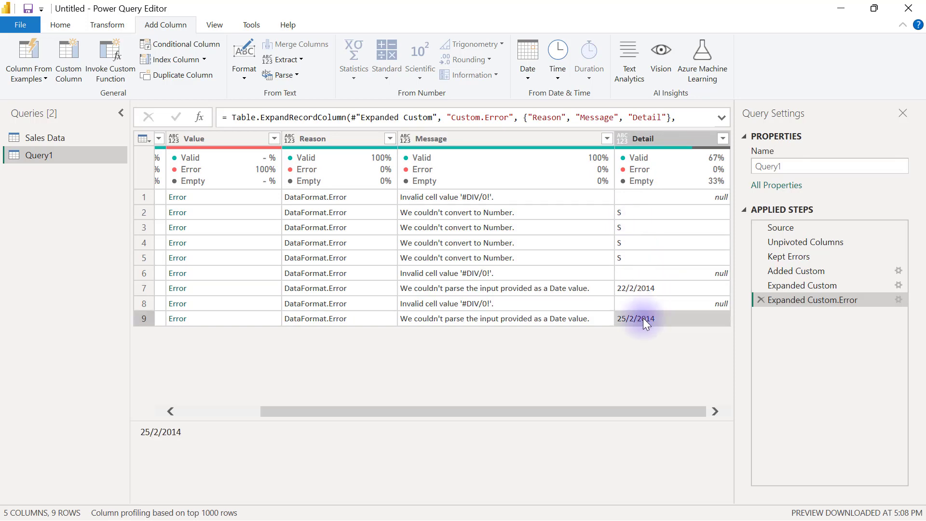
left_click(477, 198)
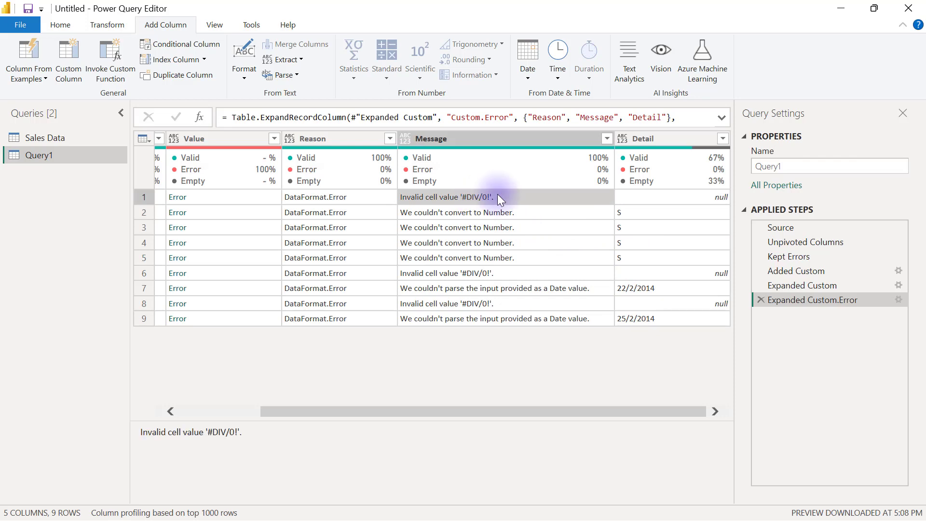
left_click(678, 197)
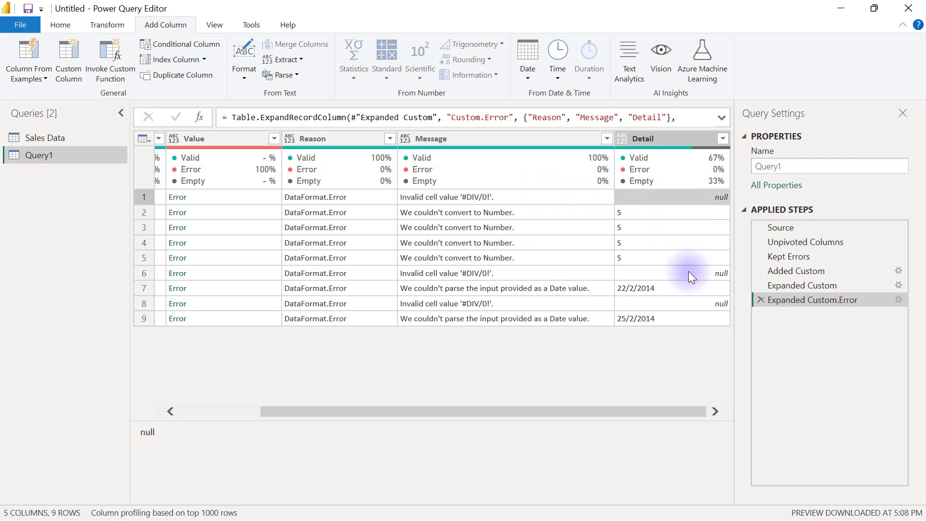